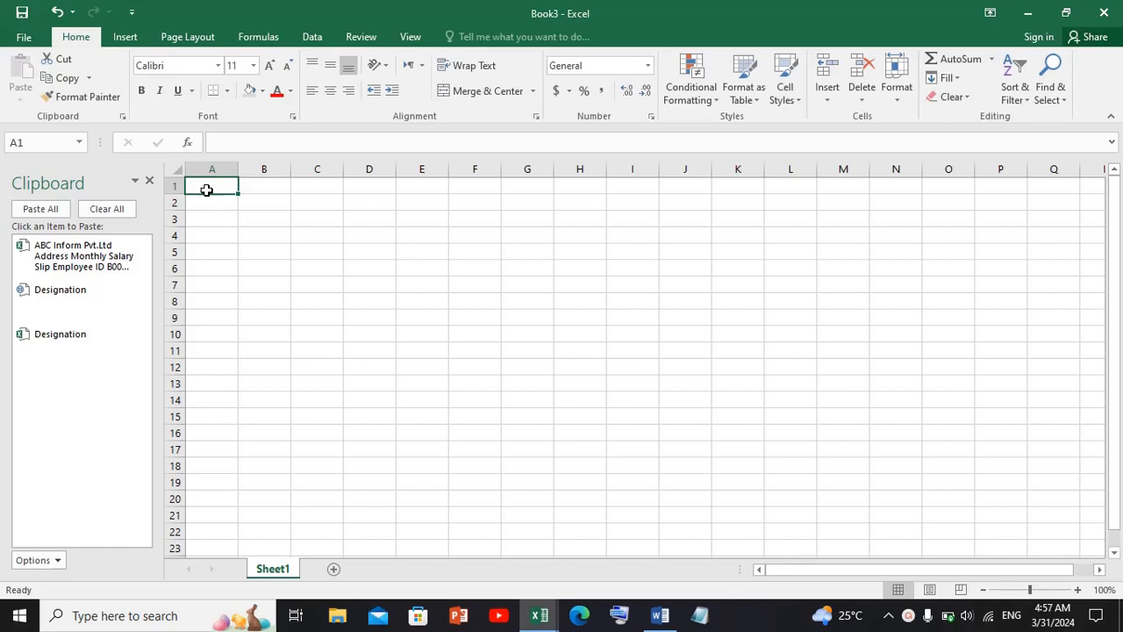
Step: Enter the title "Personal Budget" in cell A1
type("Perso")
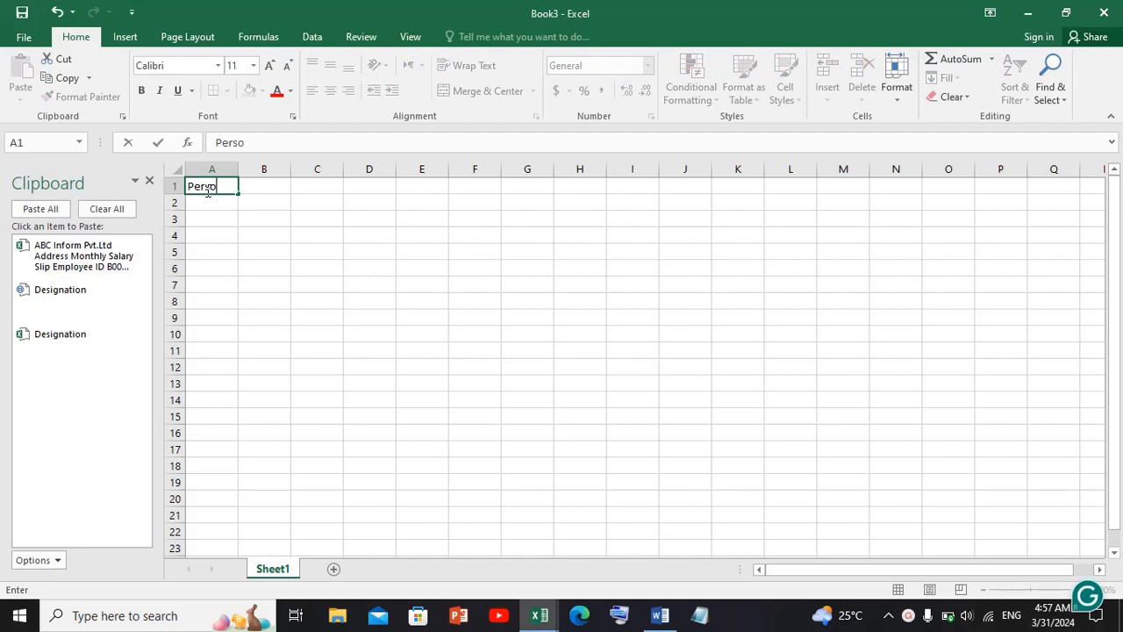
type("nal Bud")
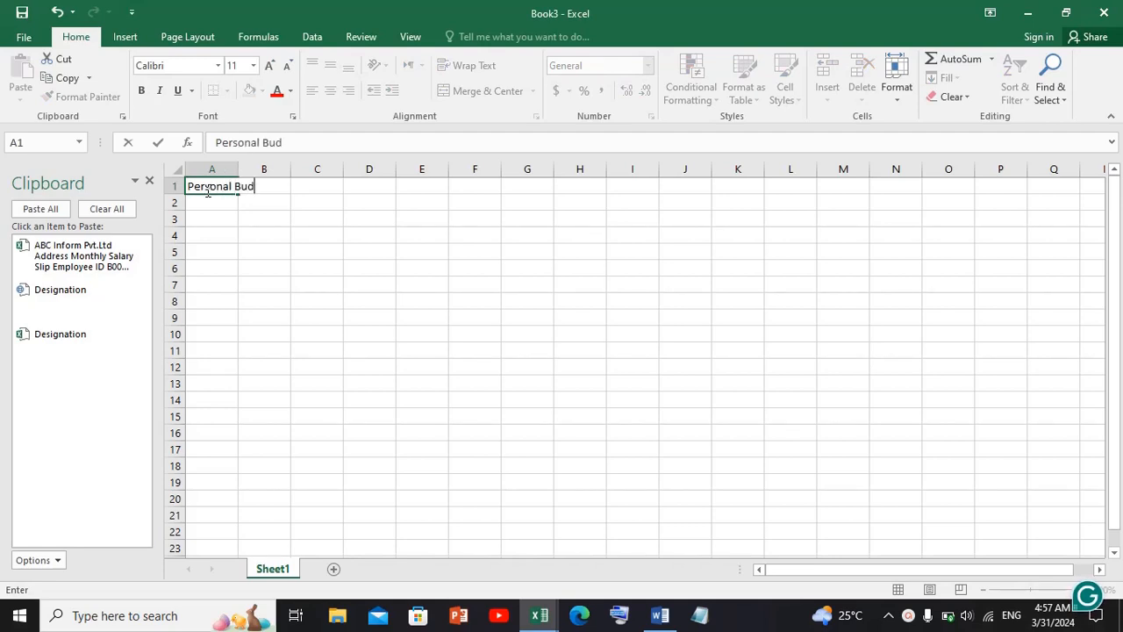
type("get")
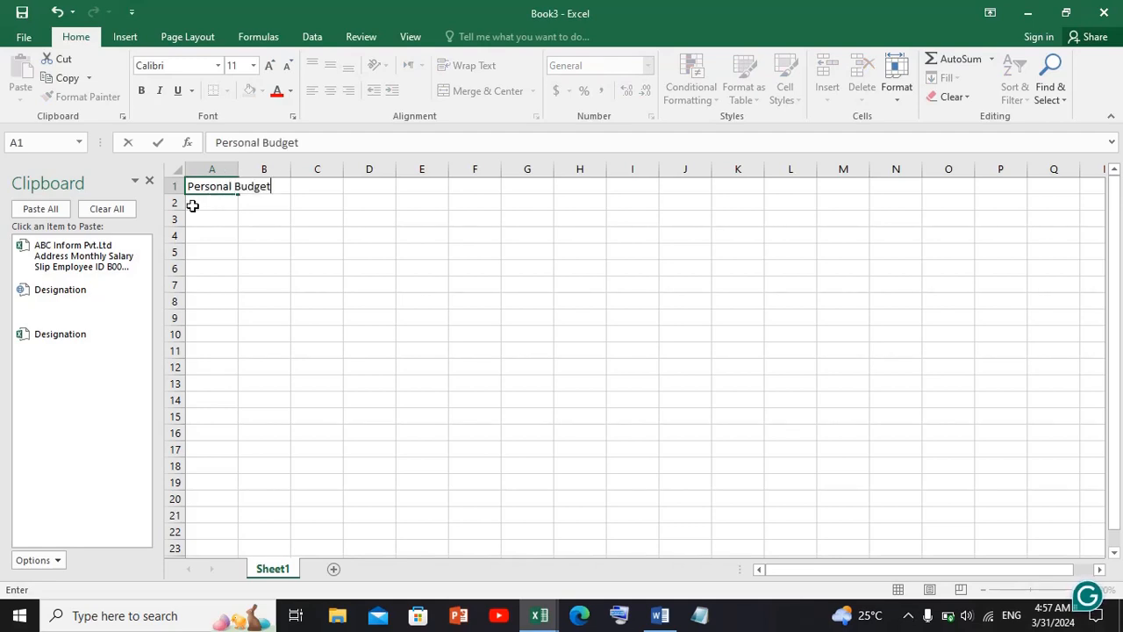
key("Return")
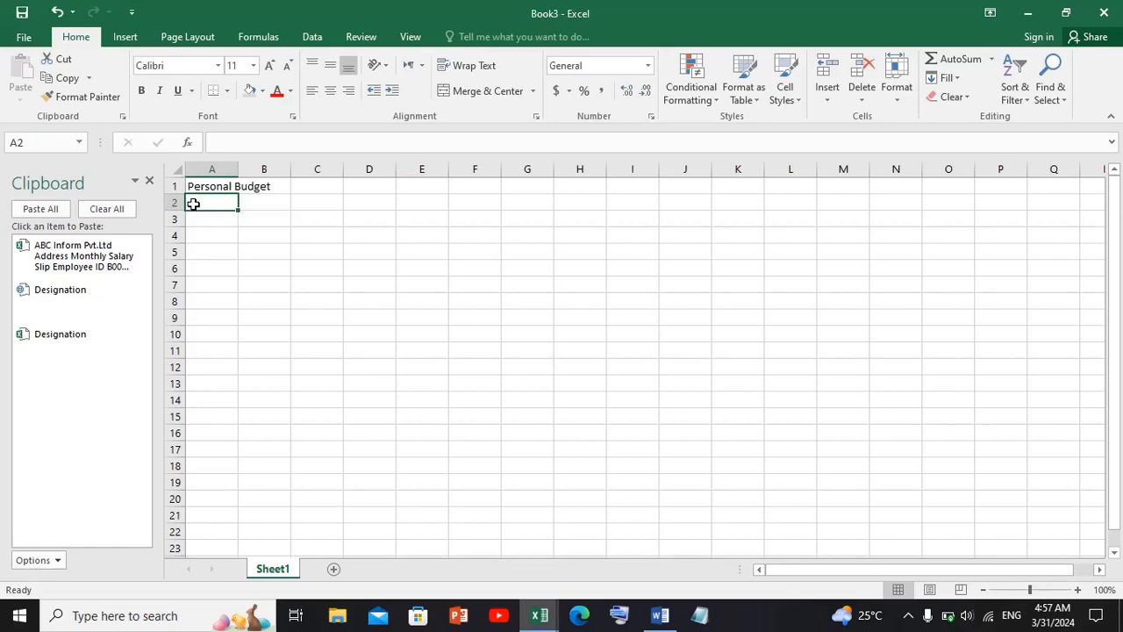
Step: Enter the column headings "#", "Amount" and "Expense CATEGORY" in cells A2 to C2
type("#")
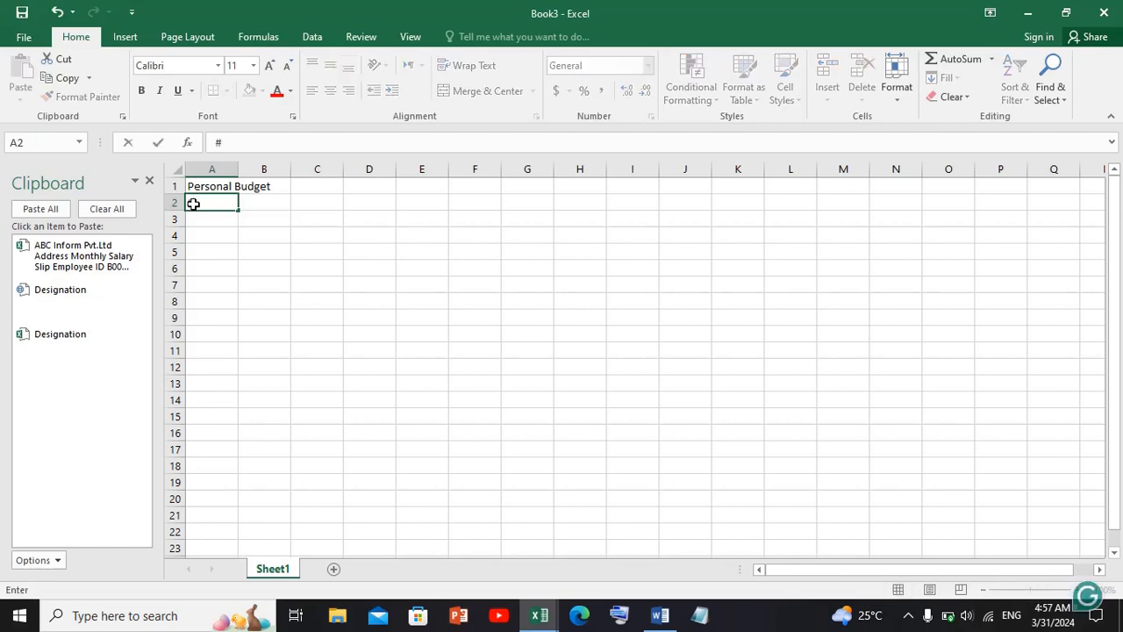
key("Tab")
type("Amount")
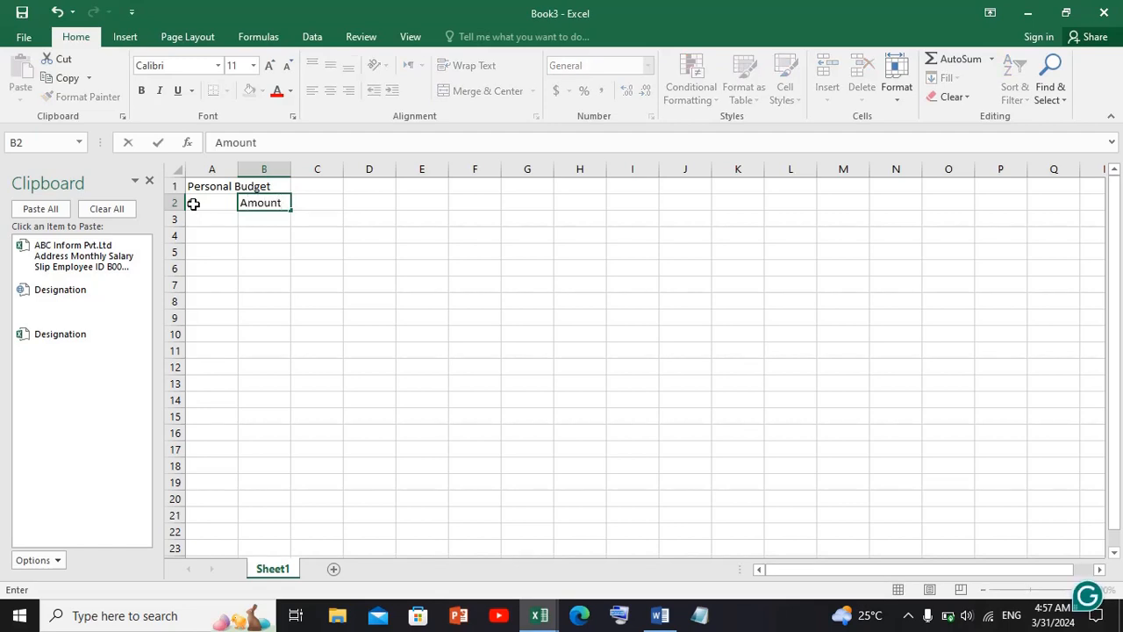
key("Tab")
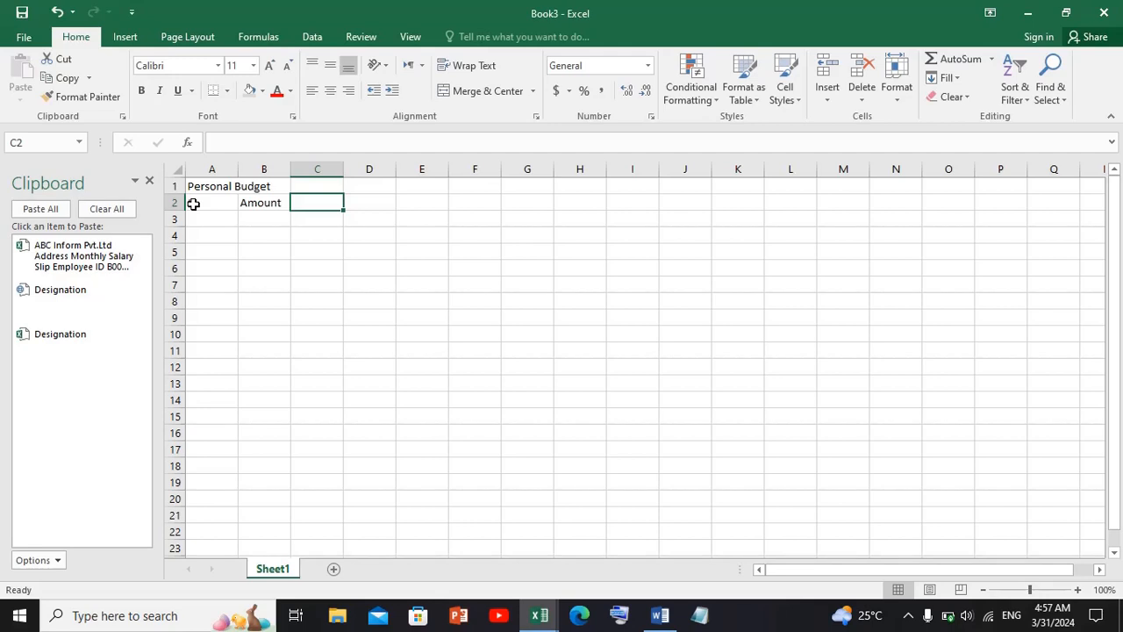
type("Expense C")
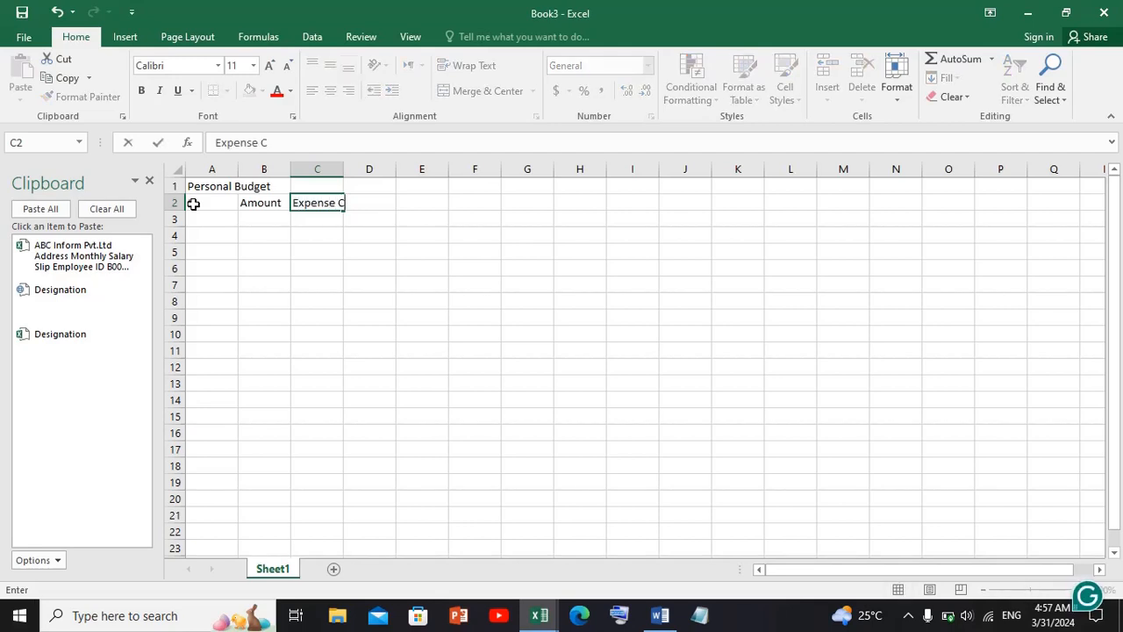
type("ATEGO")
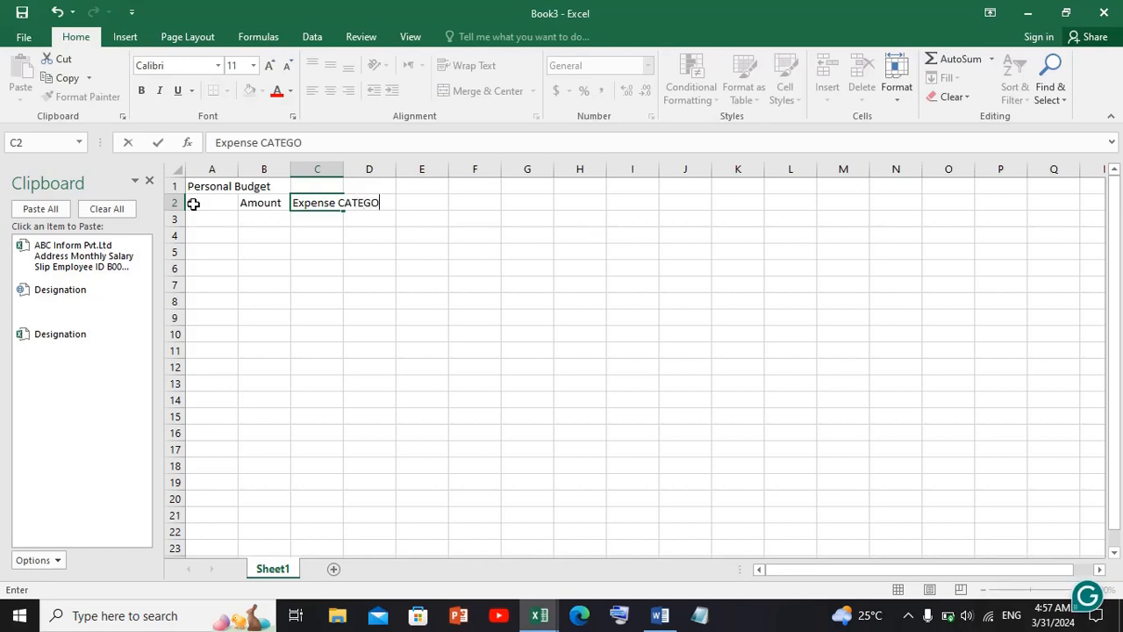
type("RY")
key("Tab")
Step: Enter the column heading "type of Expense" in cell D2
type("t")
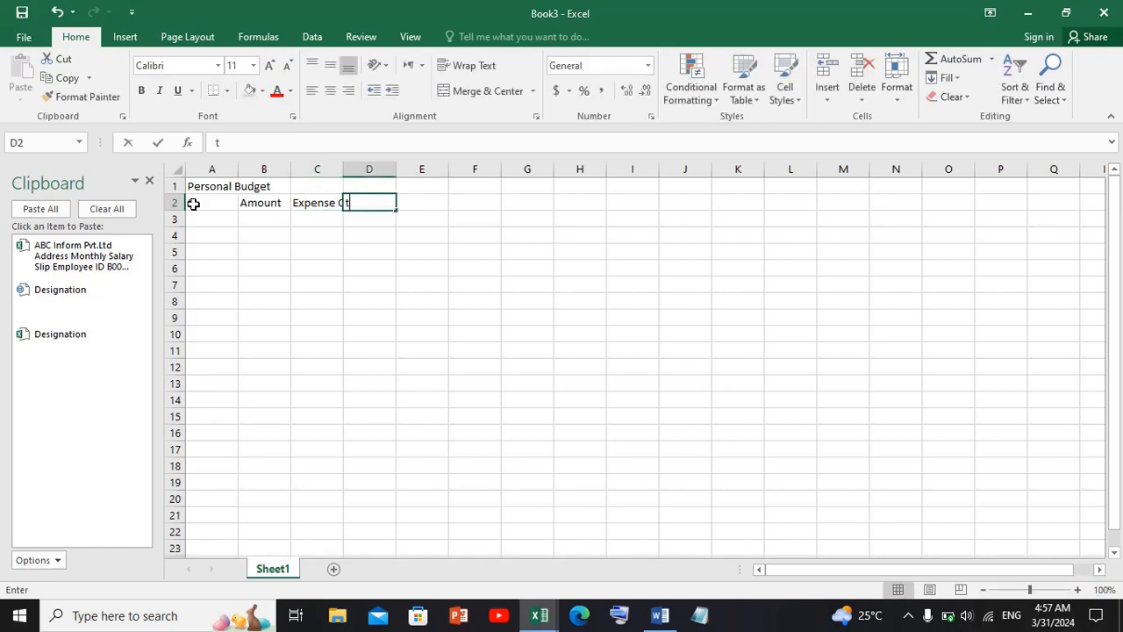
type("t")
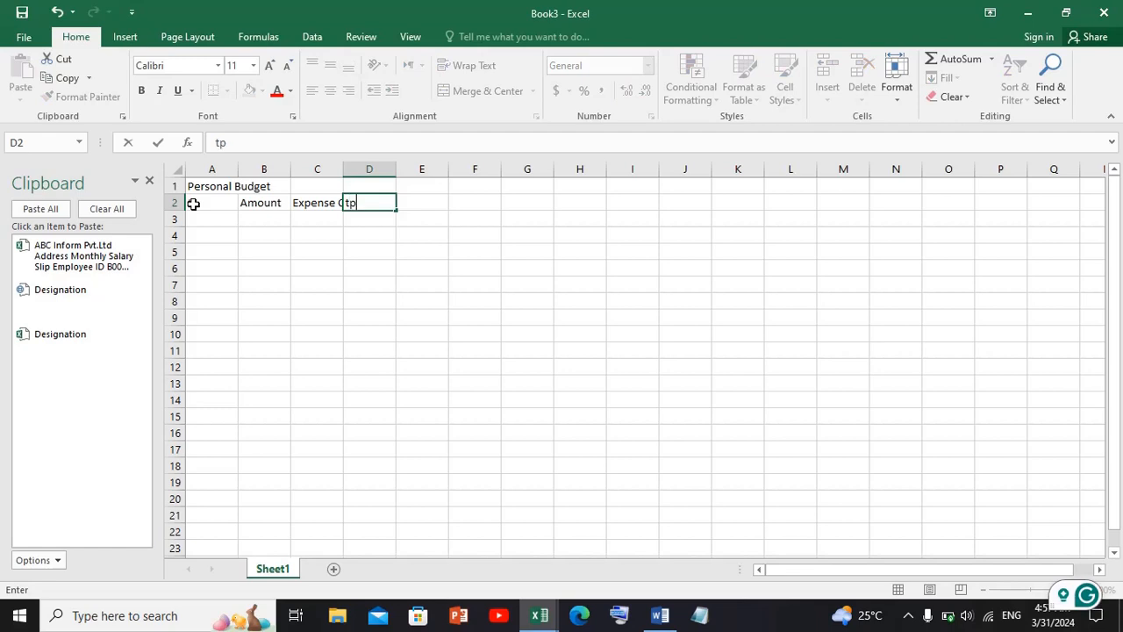
type("p")
key("BackSpace")
type("y")
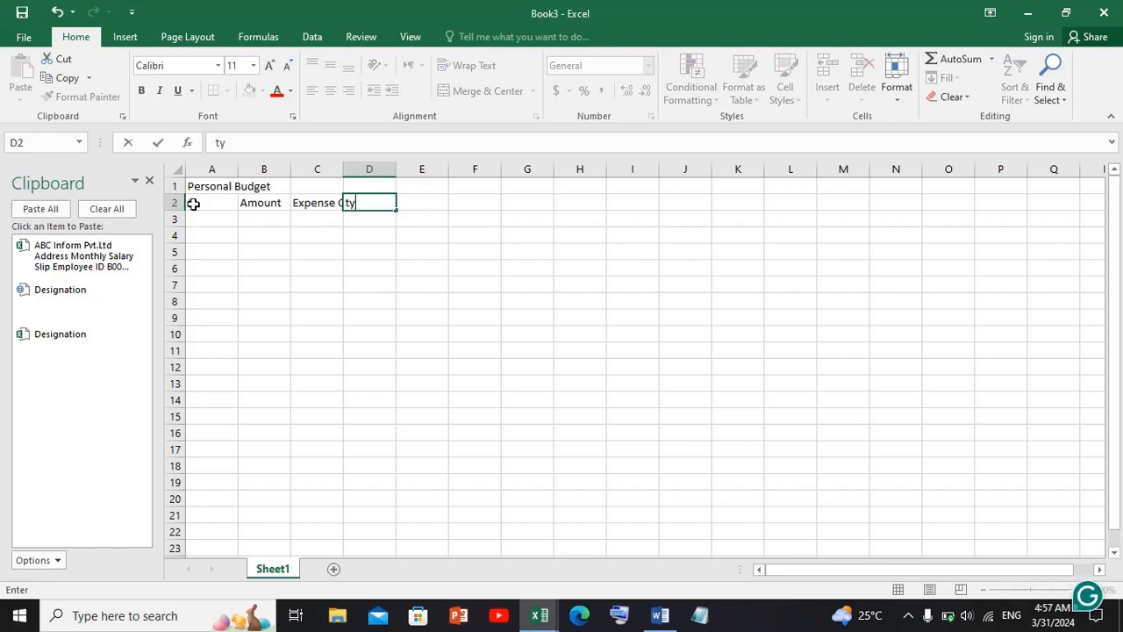
type("pe of Ca")
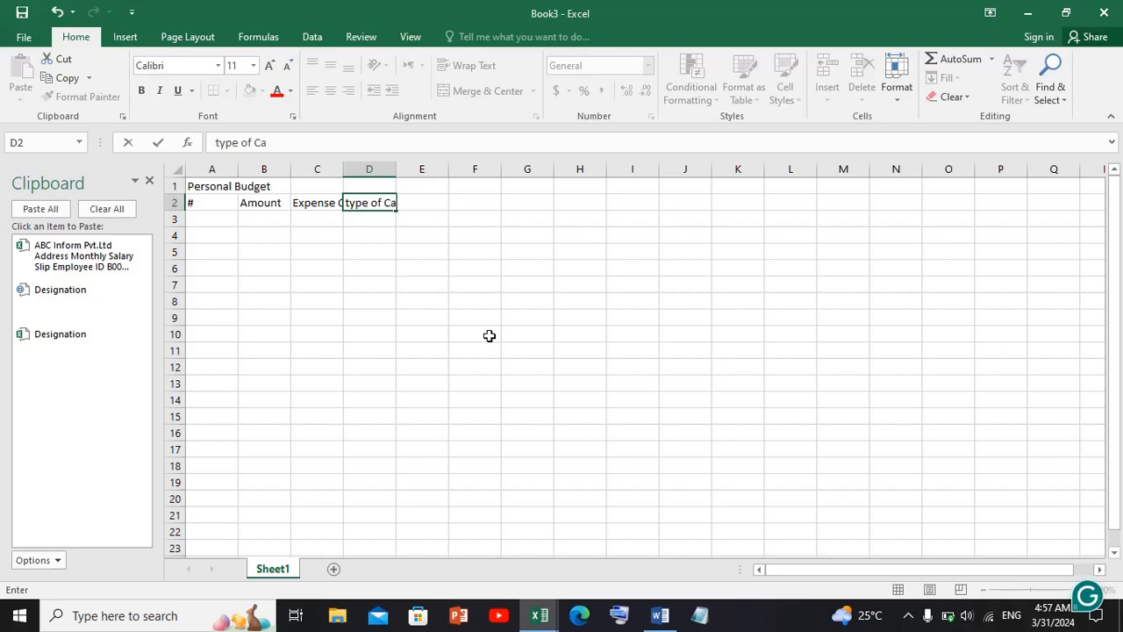
left_click(908, 615)
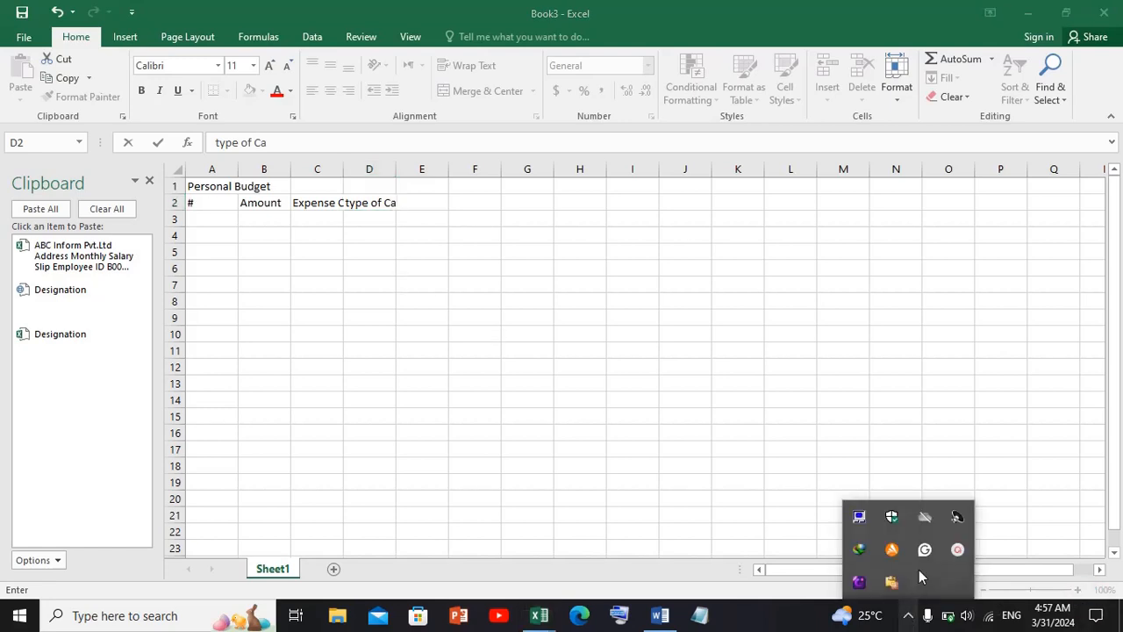
left_click(958, 549)
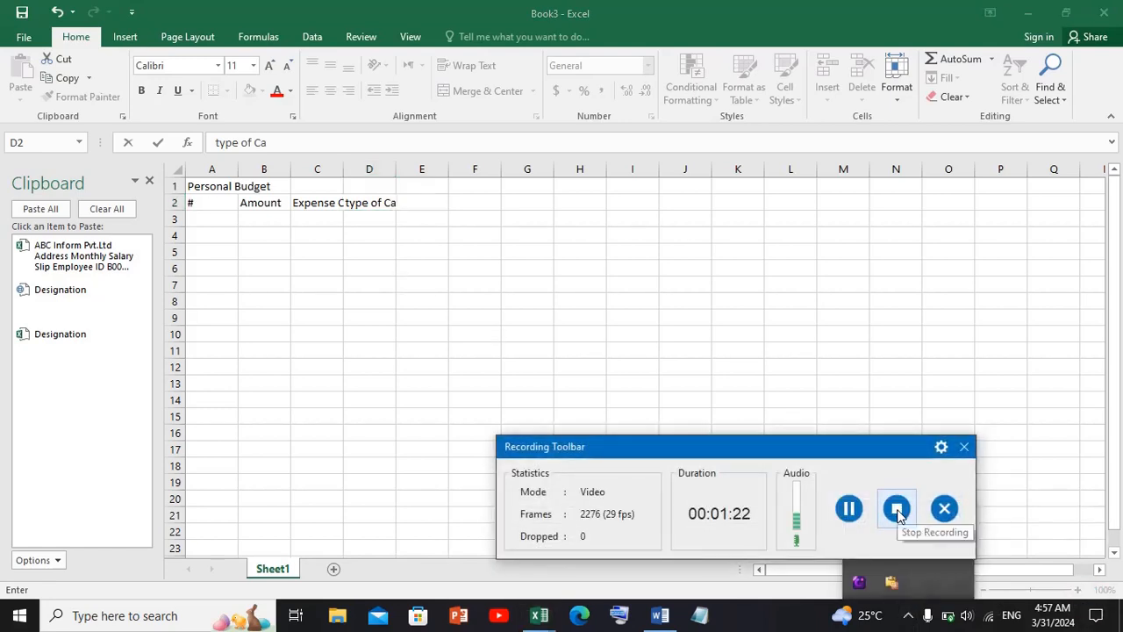
left_click(849, 509)
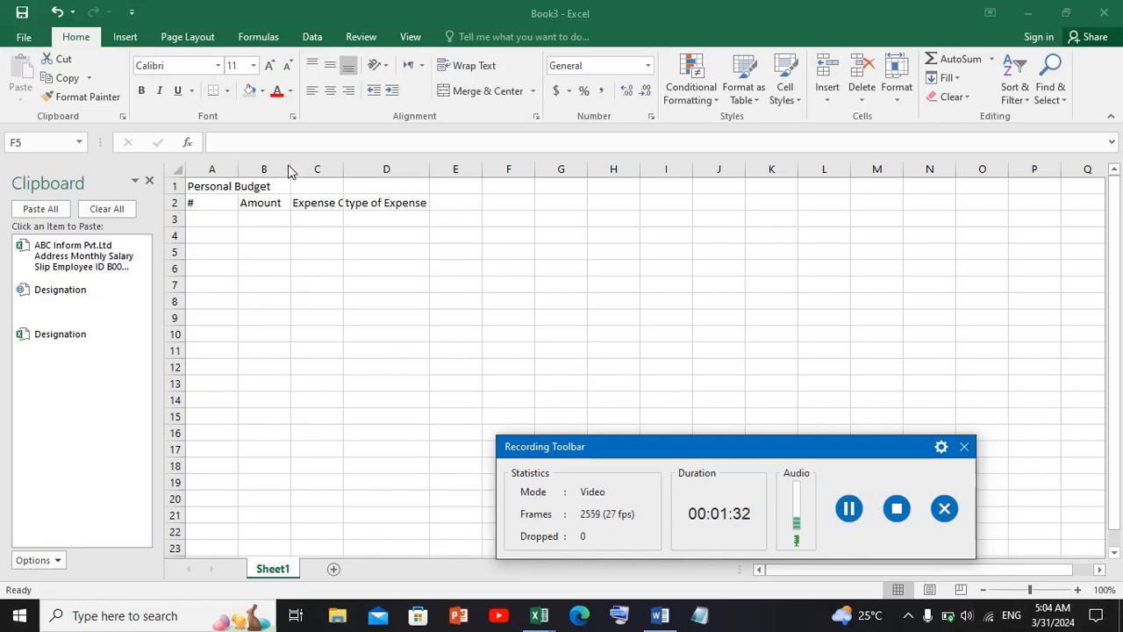
Step: Widen columns B, C and D so that their row 2 headings fit with some room to spare
left_click(362, 171)
left_click_drag(344, 168, 406, 170)
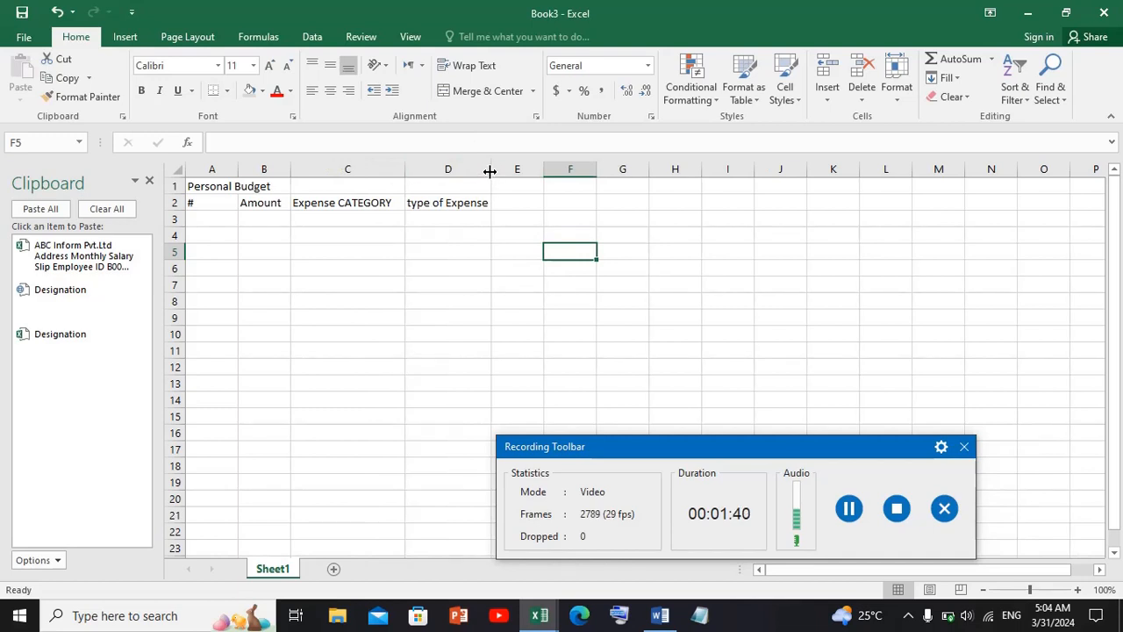
left_click_drag(489, 171, 509, 170)
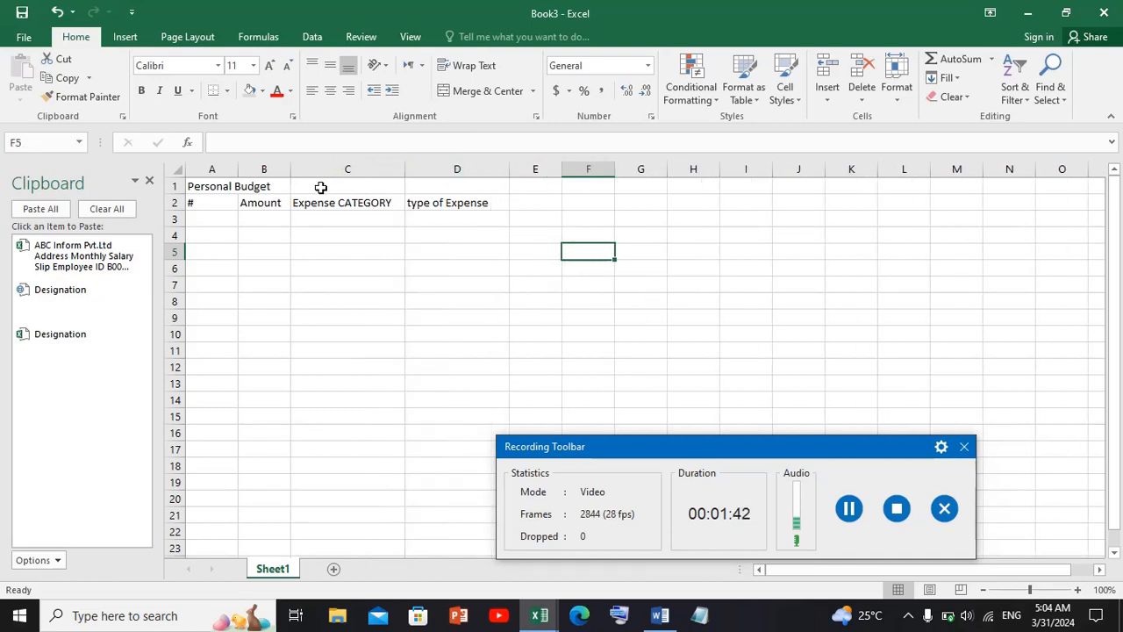
left_click_drag(288, 184, 302, 170)
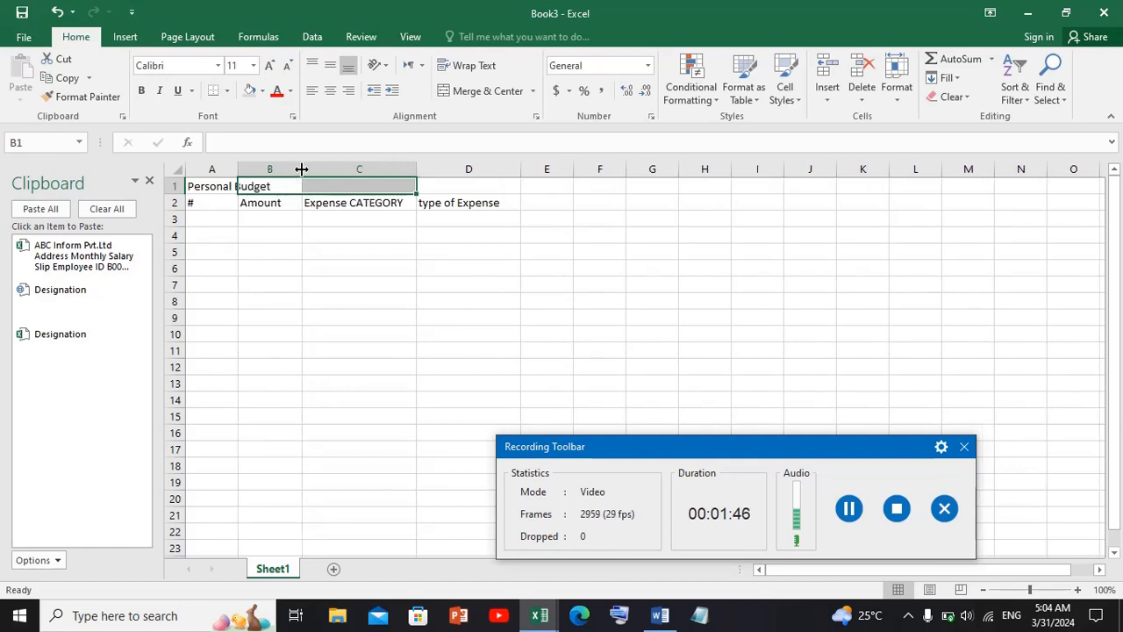
Step: Merge and center the "Personal Budget" title across cells A1:D1, keeping only the upper-left value
left_click(216, 187)
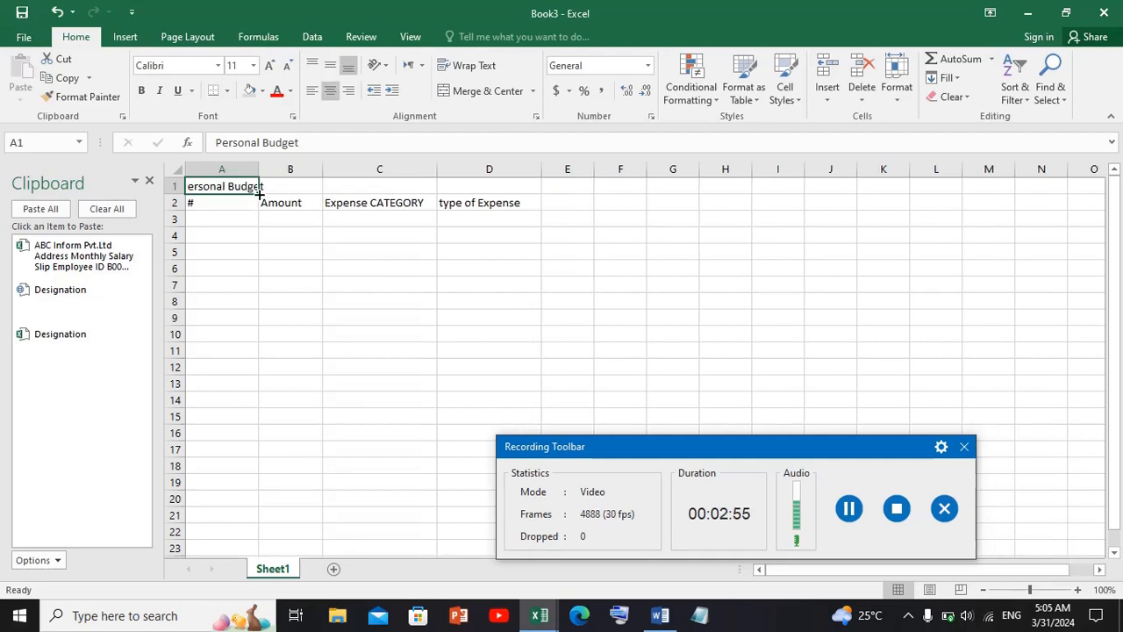
left_click_drag(258, 187, 501, 185)
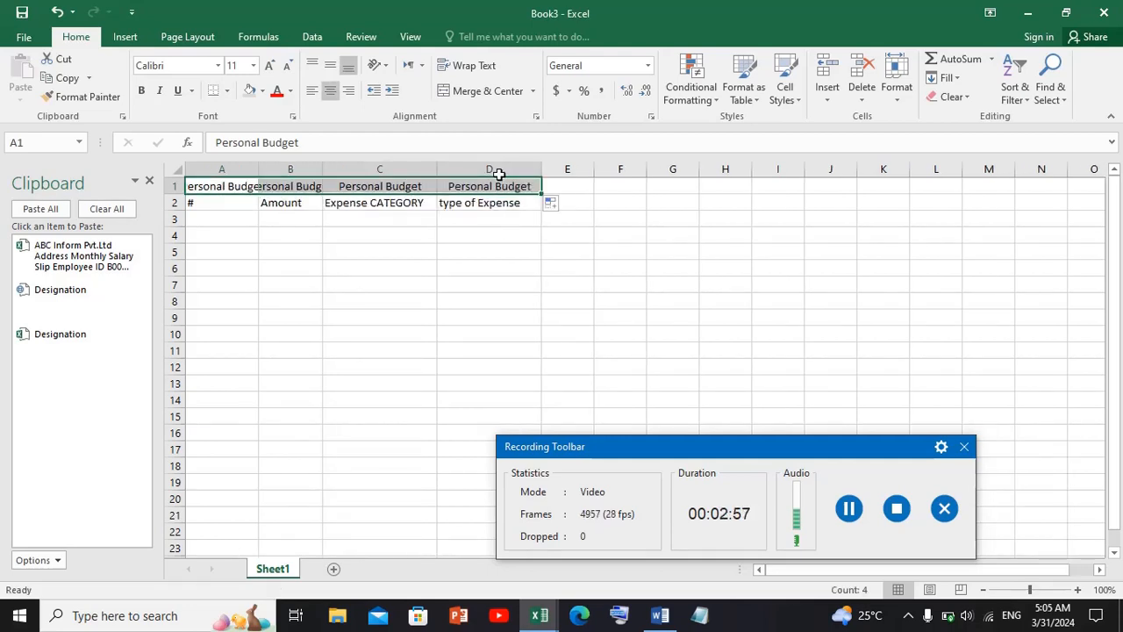
left_click(480, 92)
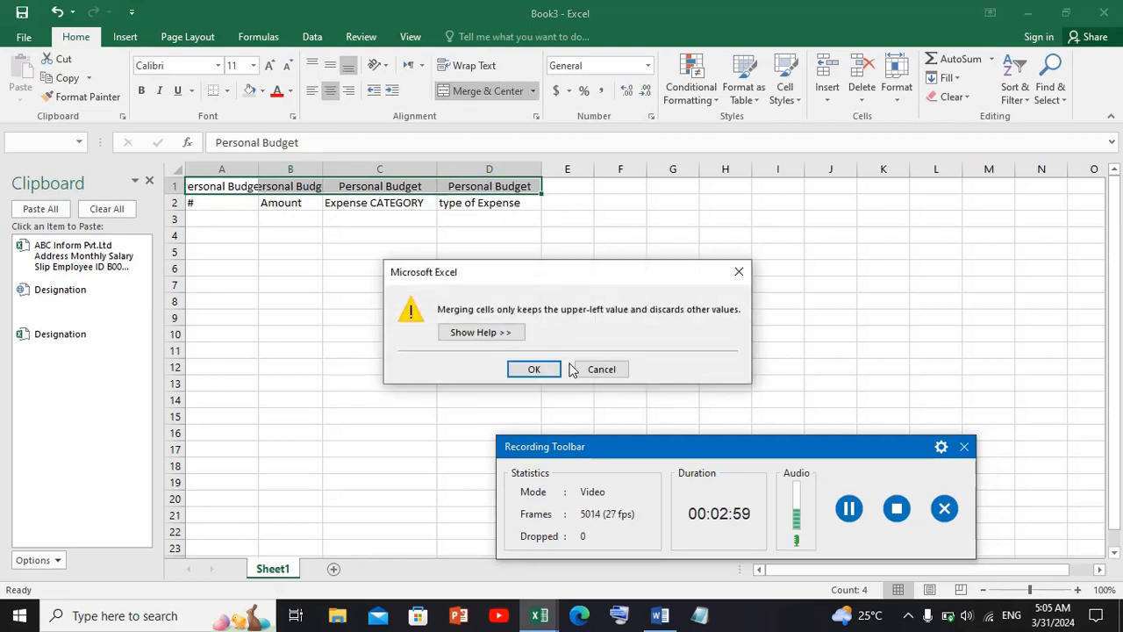
left_click(535, 370)
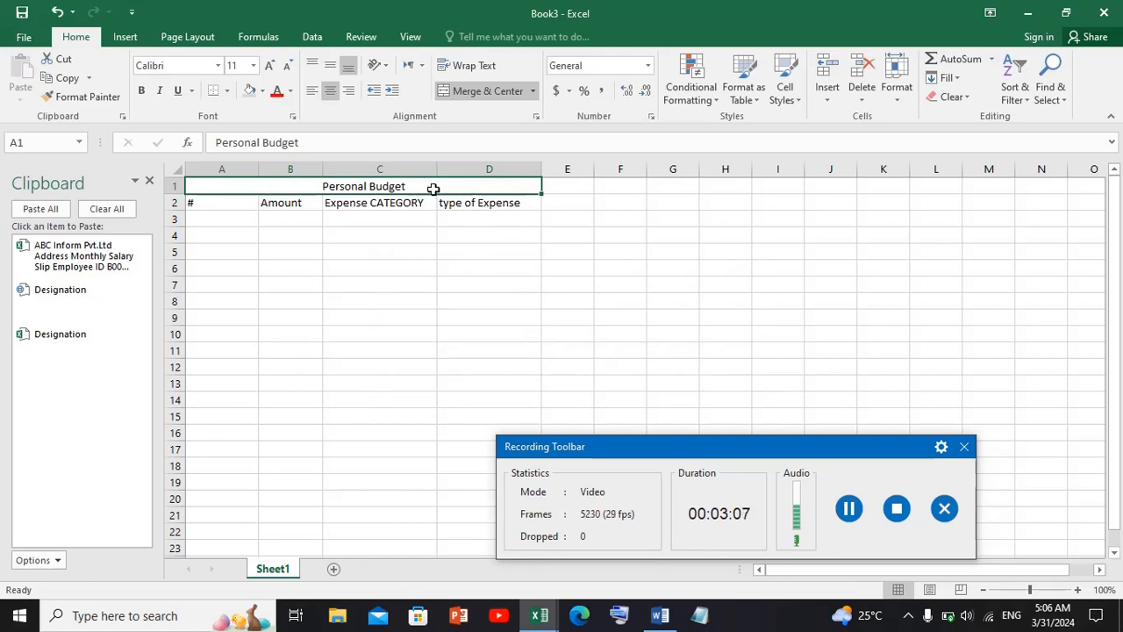
Step: Give the merged title cell a light orange fill and make its text bold
left_click(260, 91)
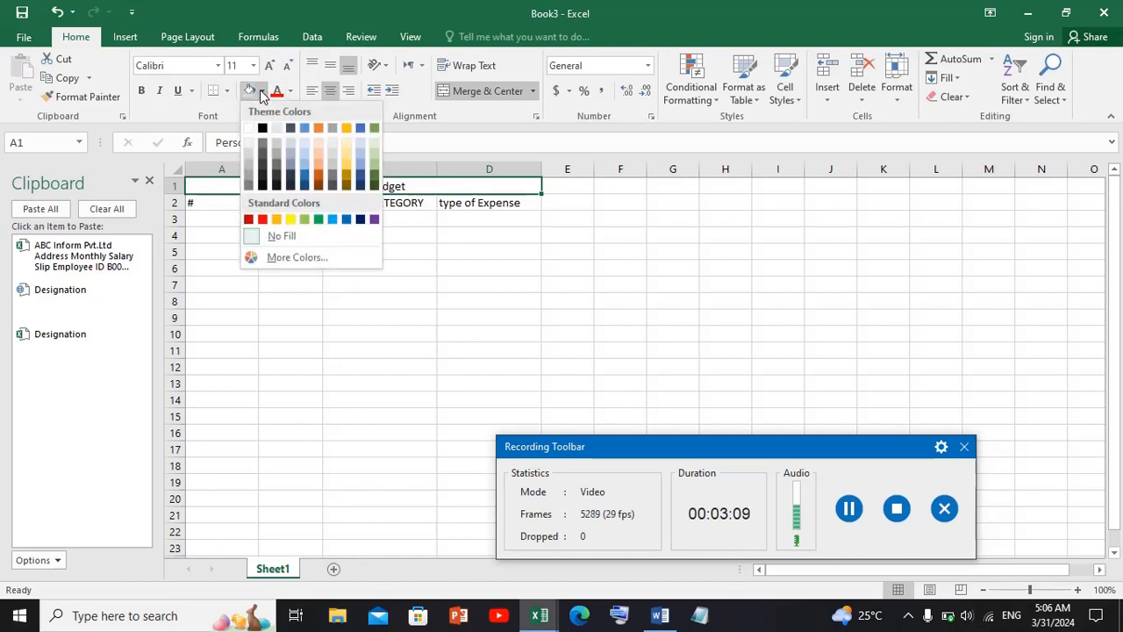
left_click(320, 172)
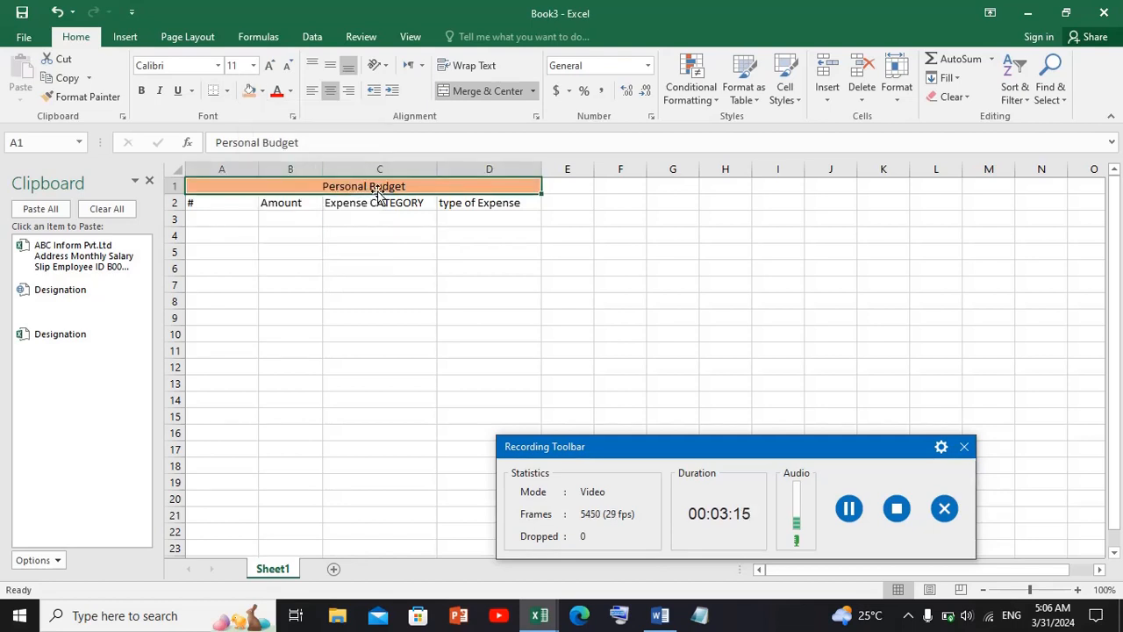
left_click(141, 91)
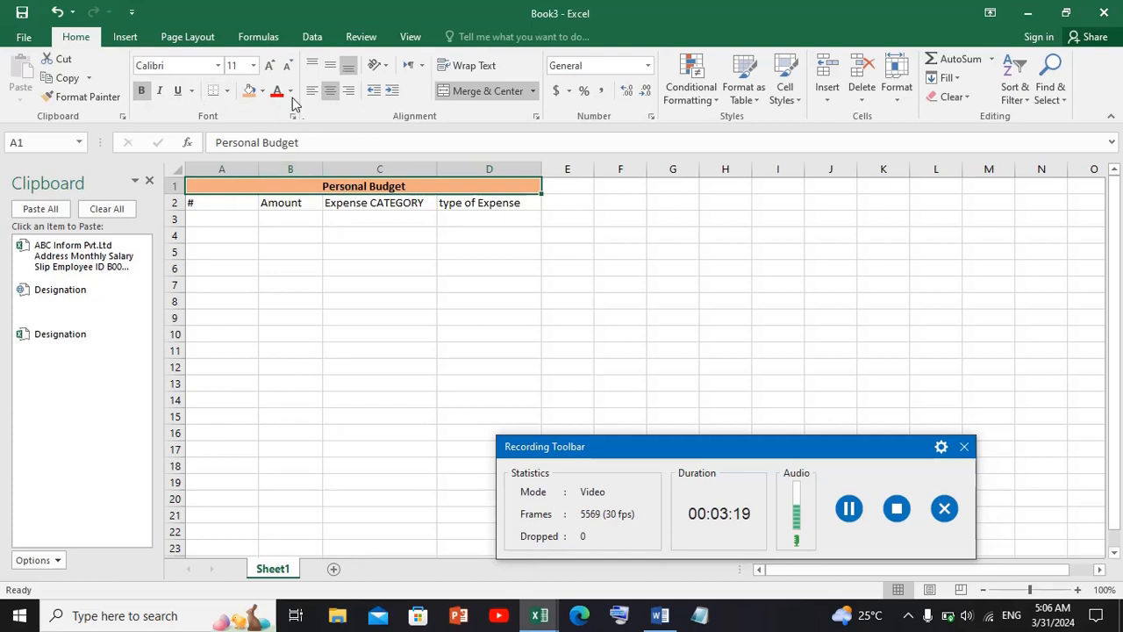
Step: Increase the font size of the "Personal Budget" title to 22
left_click(271, 66)
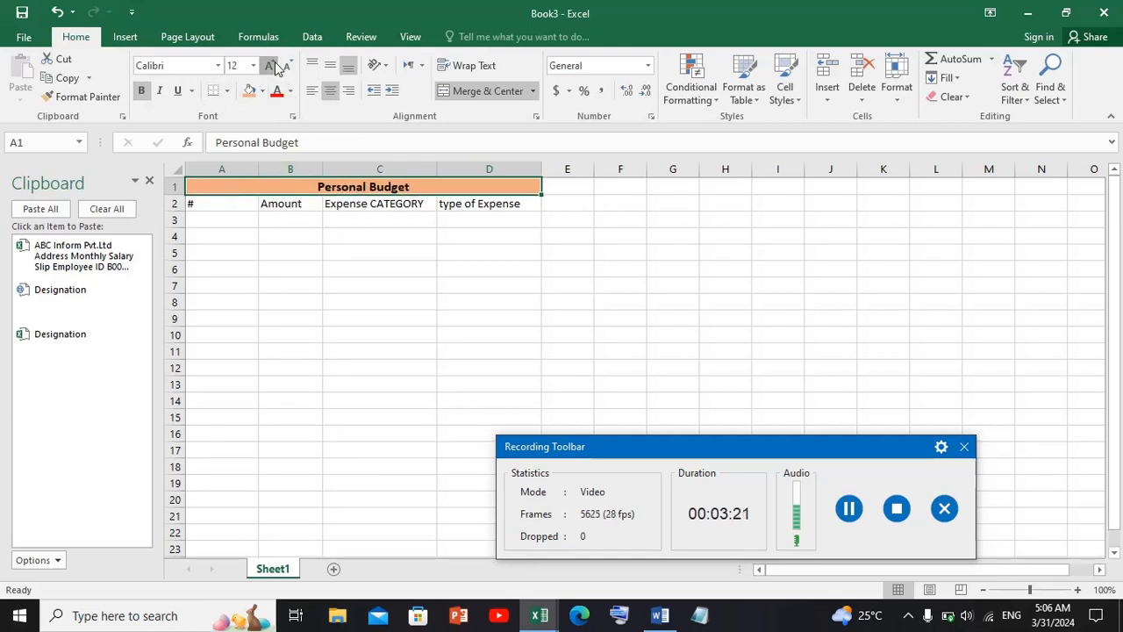
left_click(270, 65)
left_click(270, 66)
left_click(271, 66)
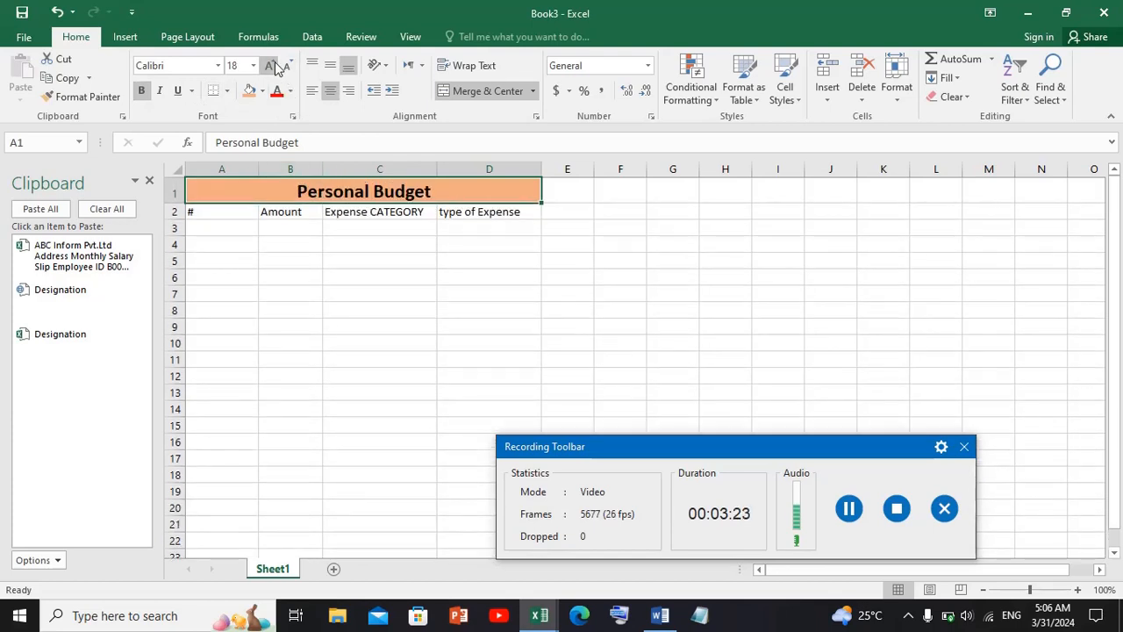
left_click(272, 66)
left_click(272, 67)
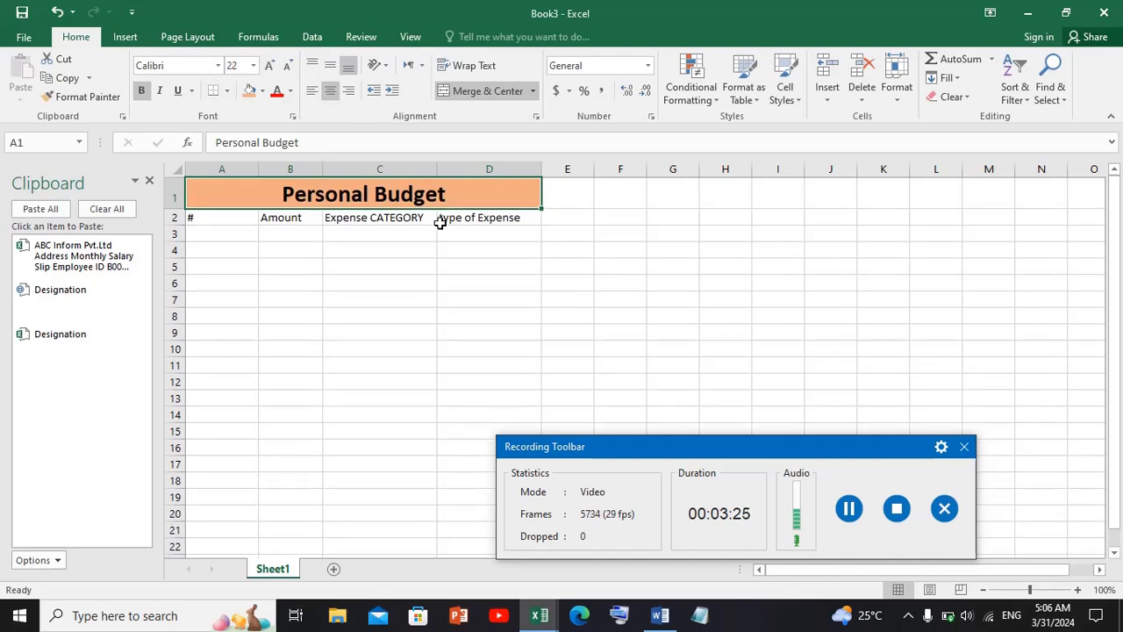
left_click(449, 252)
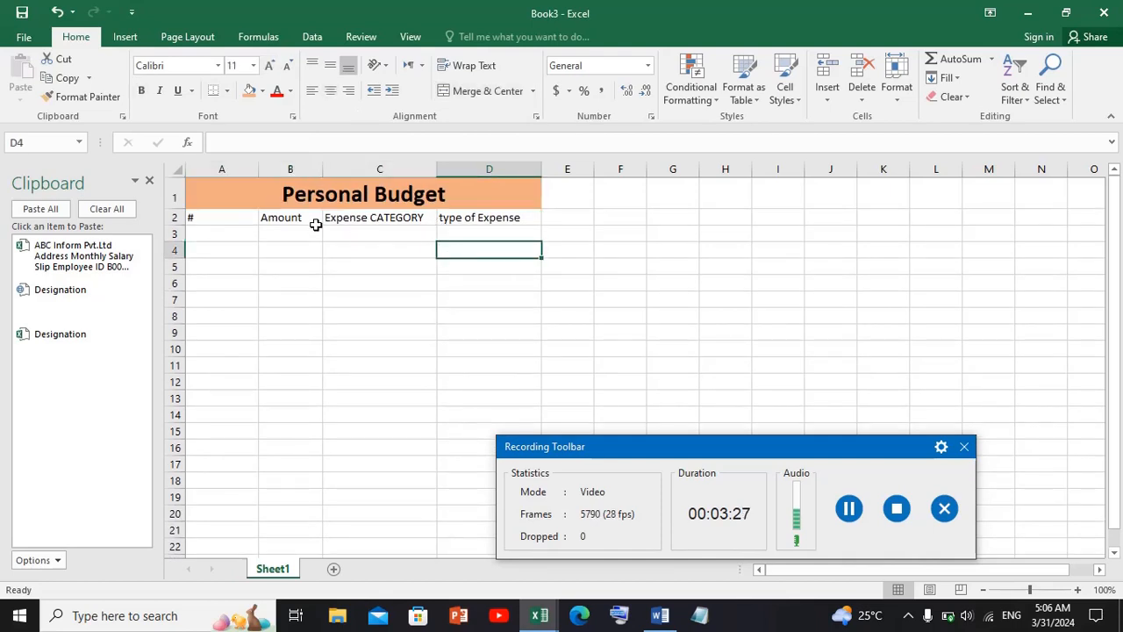
Step: Make the column headings in A2:D2 bold and set their font size to 12
left_click_drag(215, 220, 472, 218)
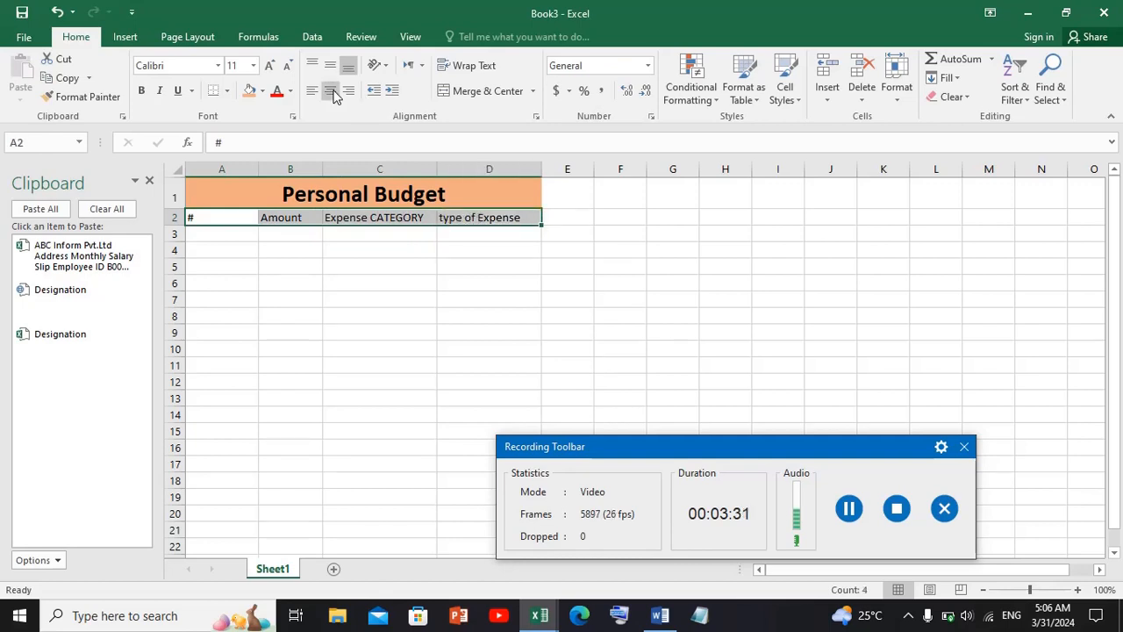
left_click(141, 92)
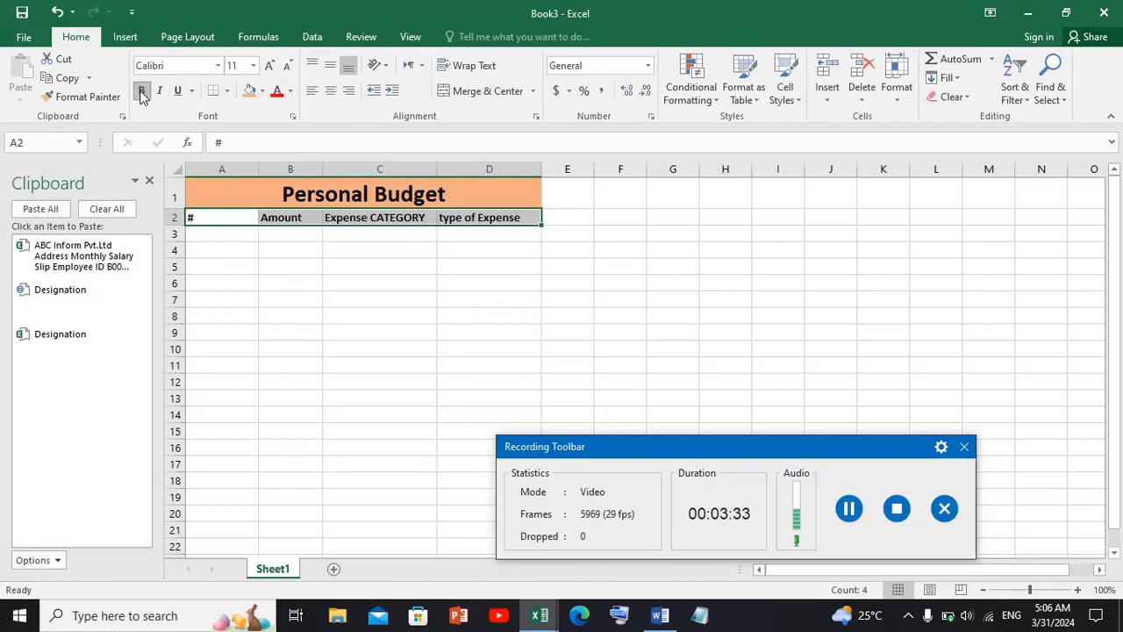
left_click(271, 68)
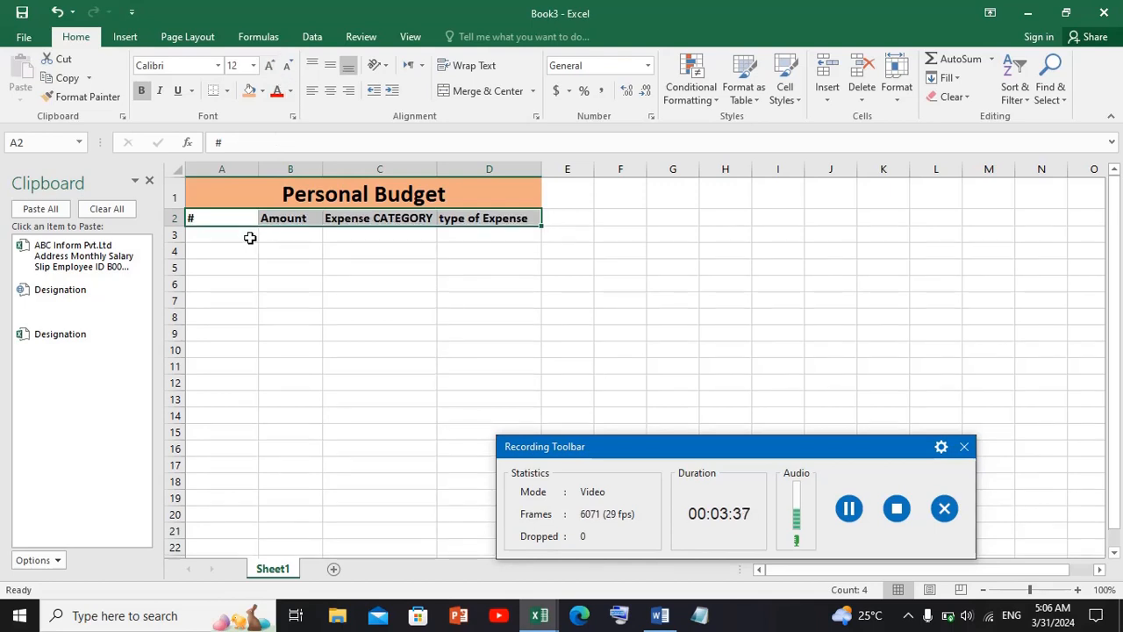
Step: Enter the row numbers 1 to 4 in cells A3 to A6 of the # column
left_click(242, 236)
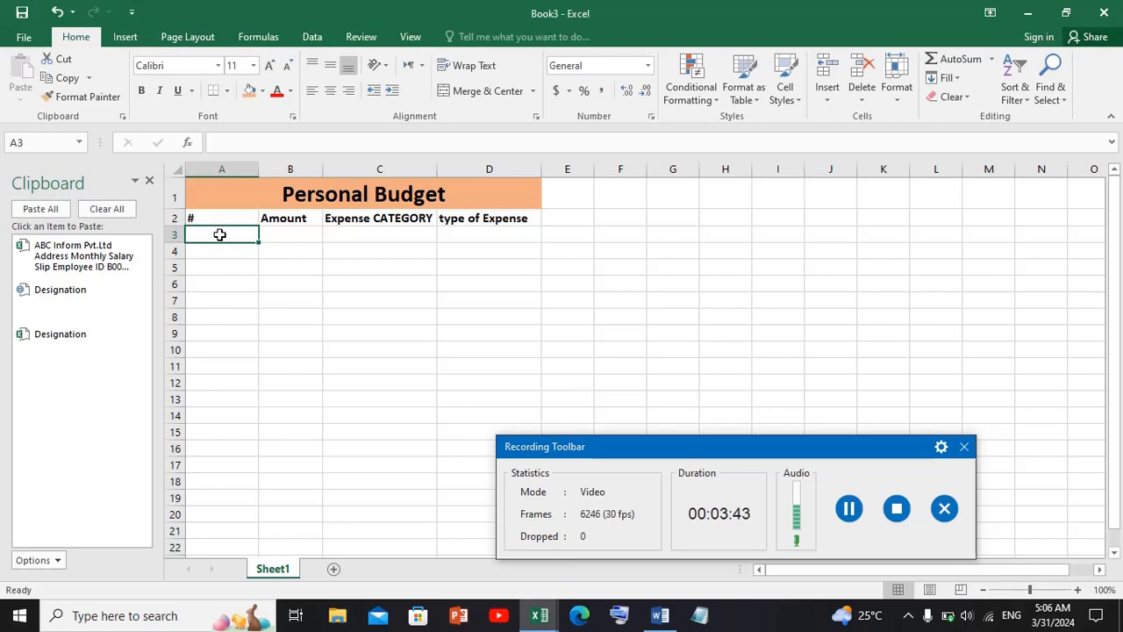
type("1")
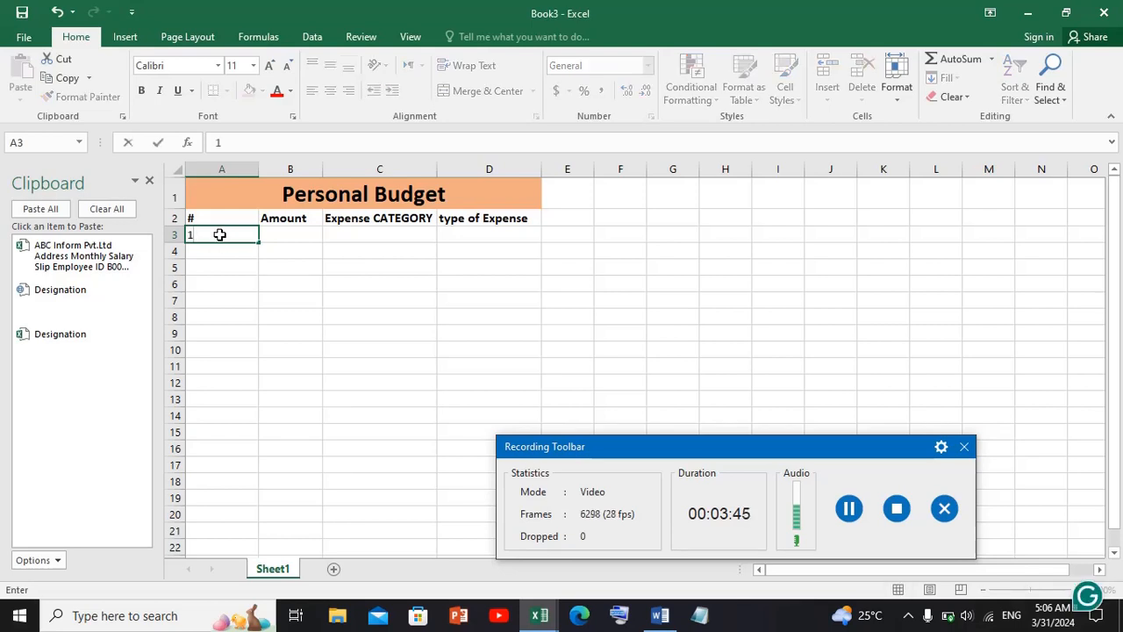
key("Return")
type("2")
key("Return")
type("3")
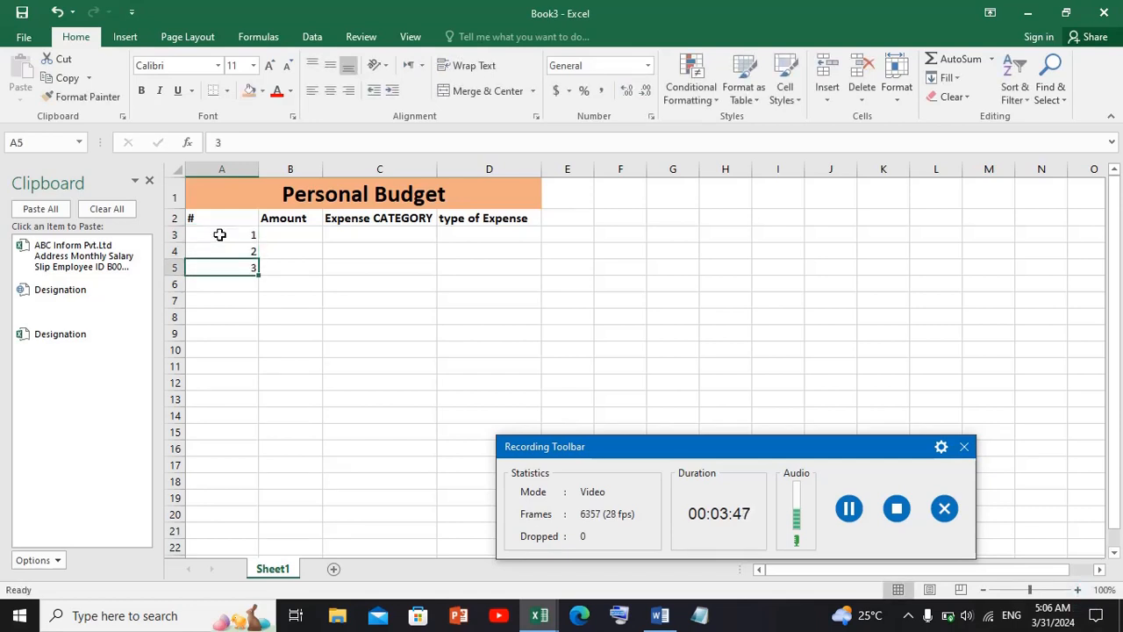
key("Return")
type("4")
key("Return")
Step: Enter the row number 5 in cell A7 and clear the stray 5 from A8
key("Return")
type("5")
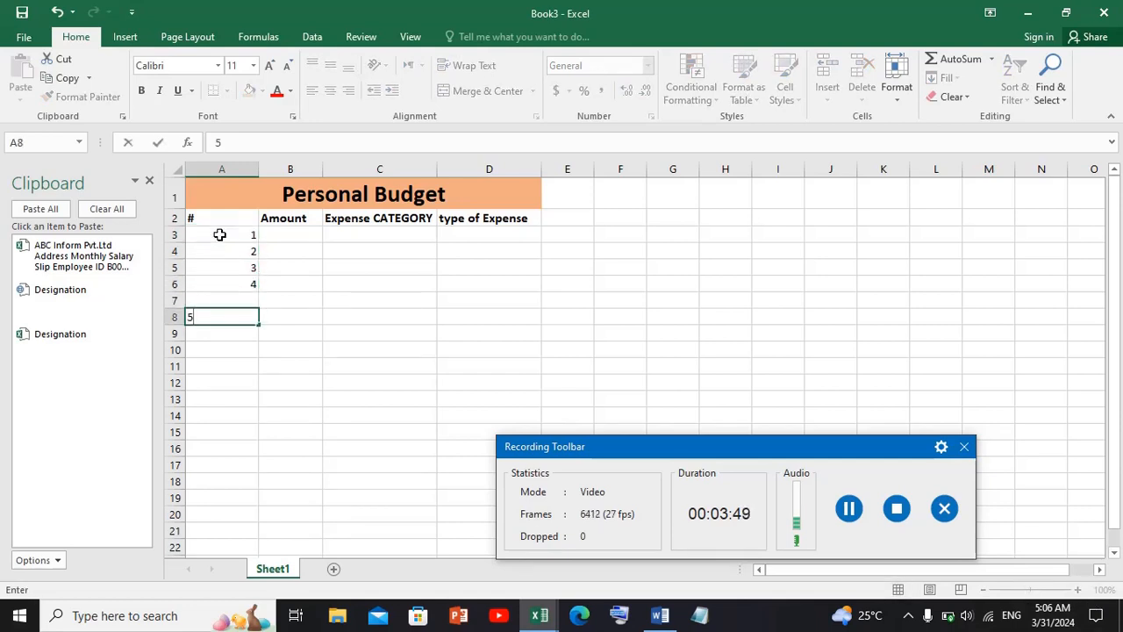
key("Return")
key("Up")
key("Up")
type("5")
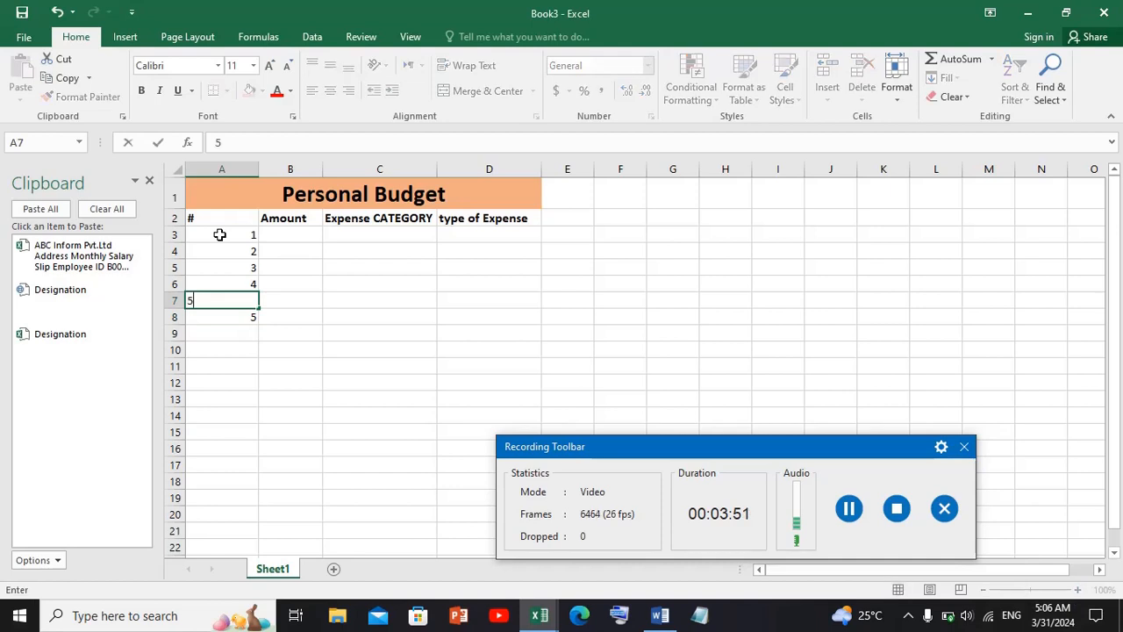
key("Return")
key("BackSpace")
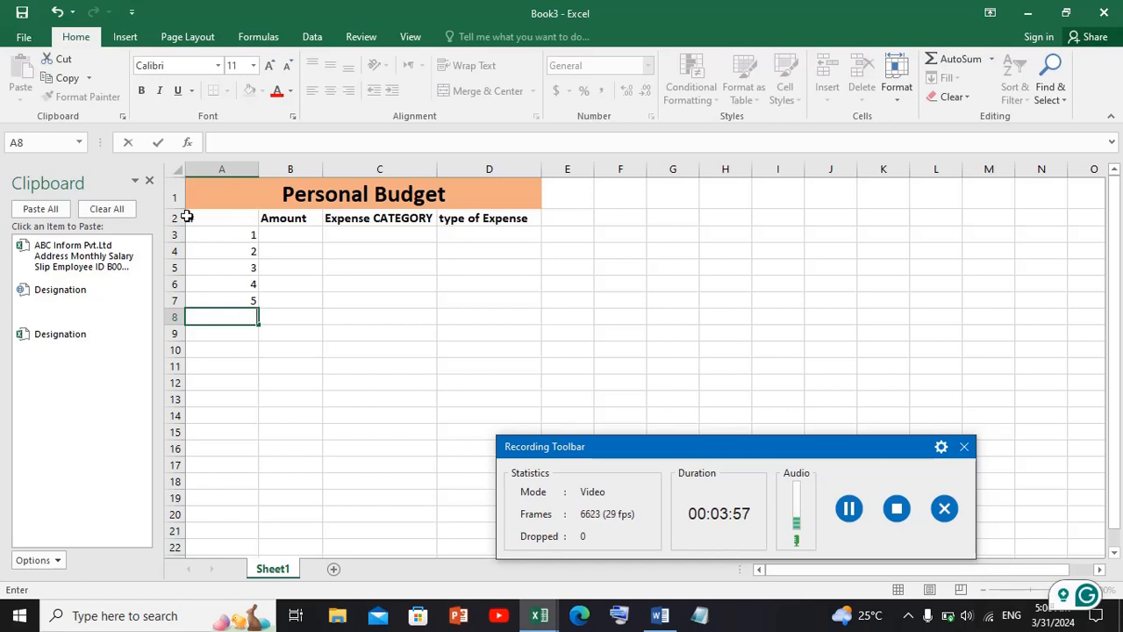
Step: Fill the column headings in A2:D2 with a light gold theme color
left_click_drag(218, 216, 477, 219)
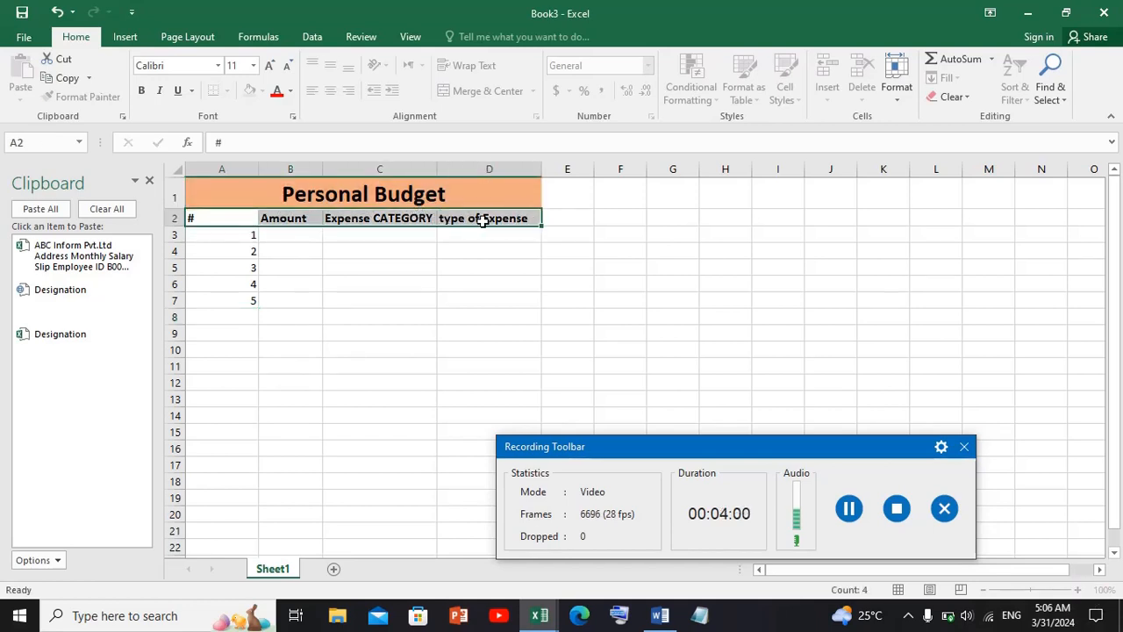
left_click(263, 91)
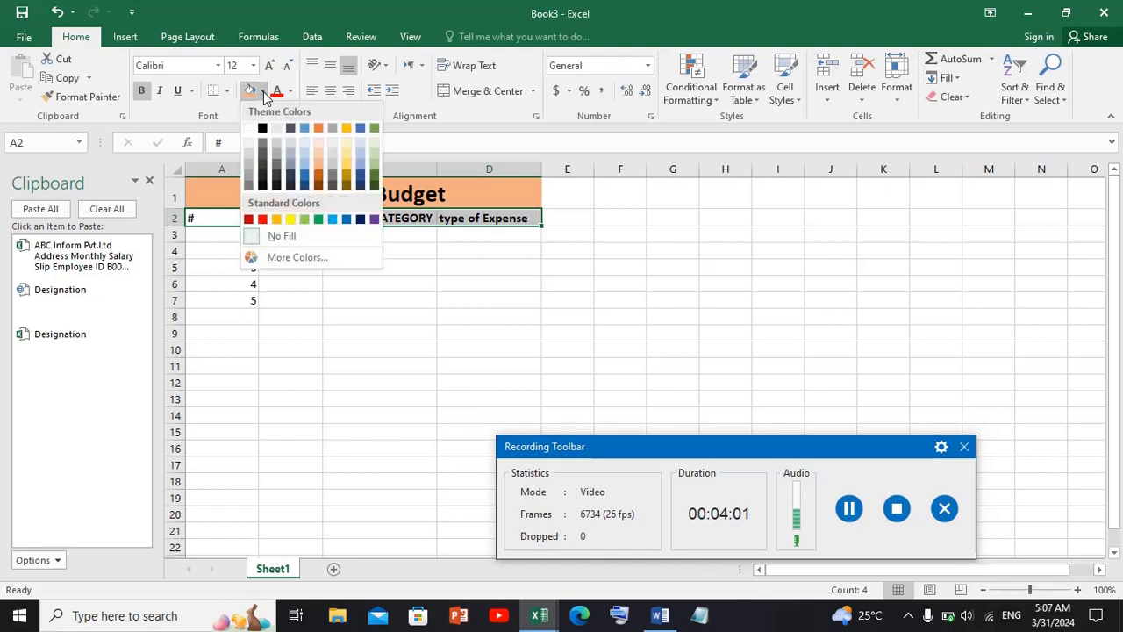
left_click(342, 157)
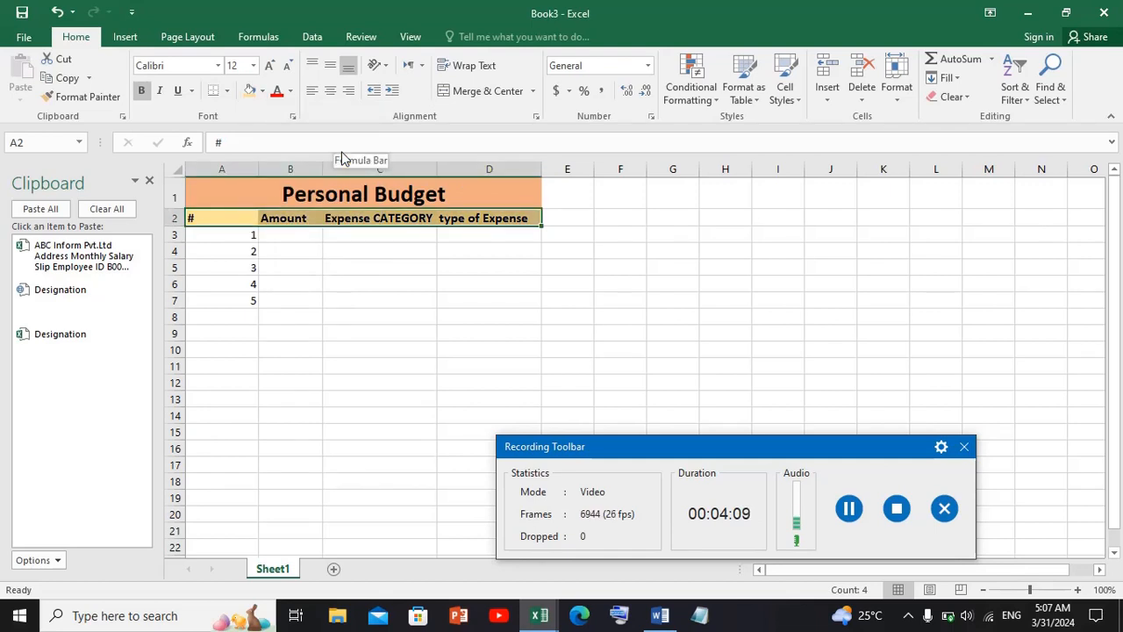
Step: Enter the label Total in cell A8, below the numbered rows
left_click(238, 299)
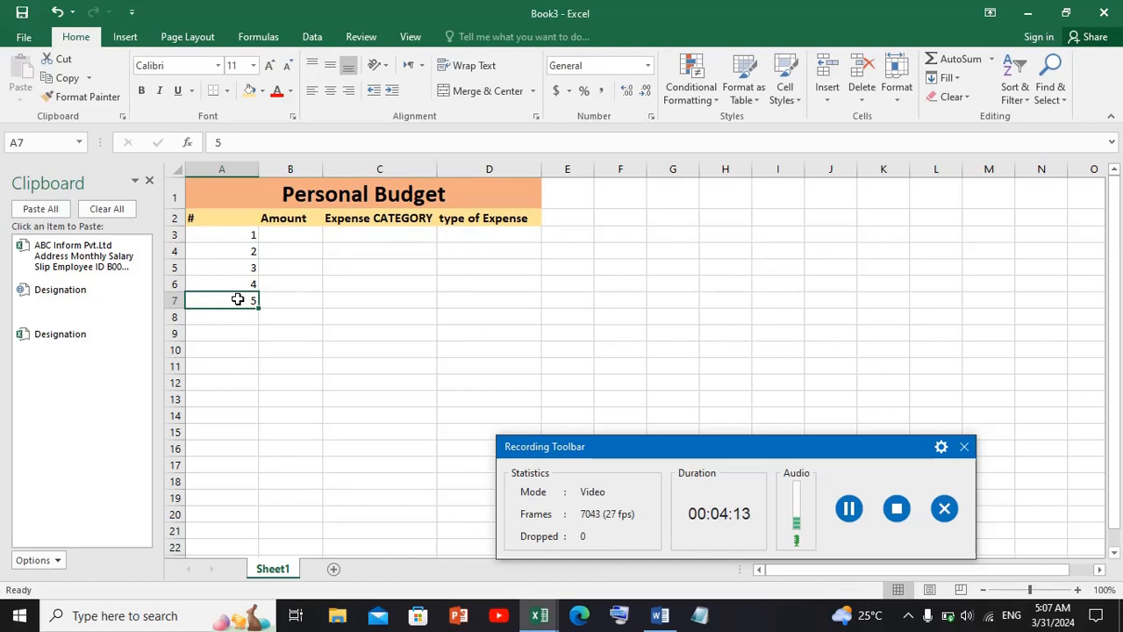
left_click(235, 320)
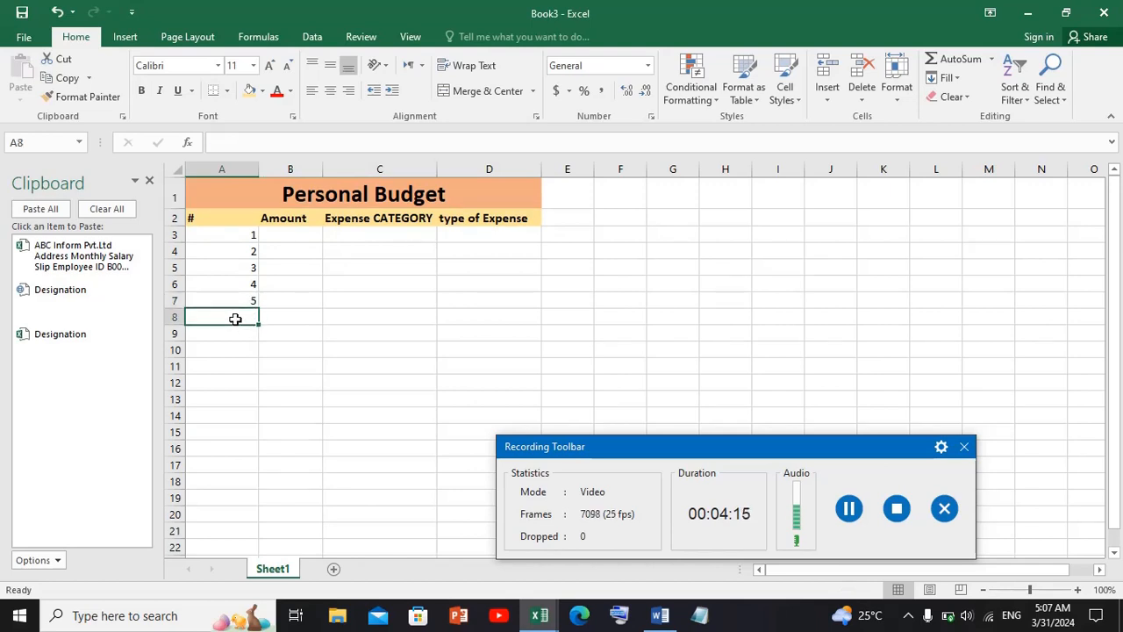
type("Total")
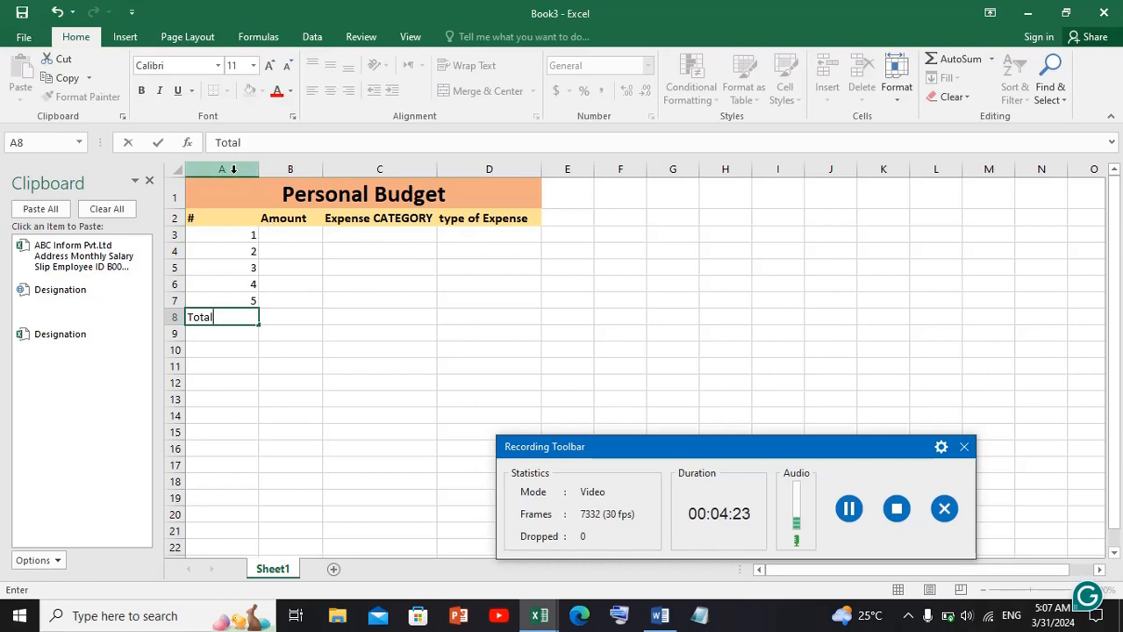
left_click(197, 193)
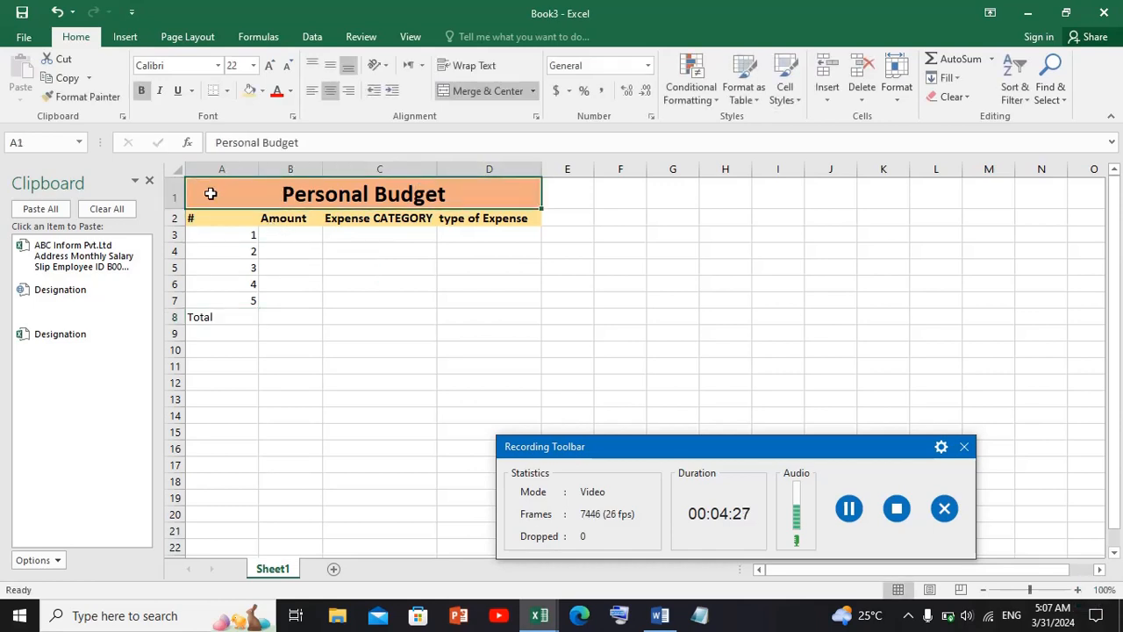
Step: Apply All Borders to the whole budget table from the title down to the Total row, A1:D8
left_click_drag(211, 190, 266, 316)
left_click(227, 93)
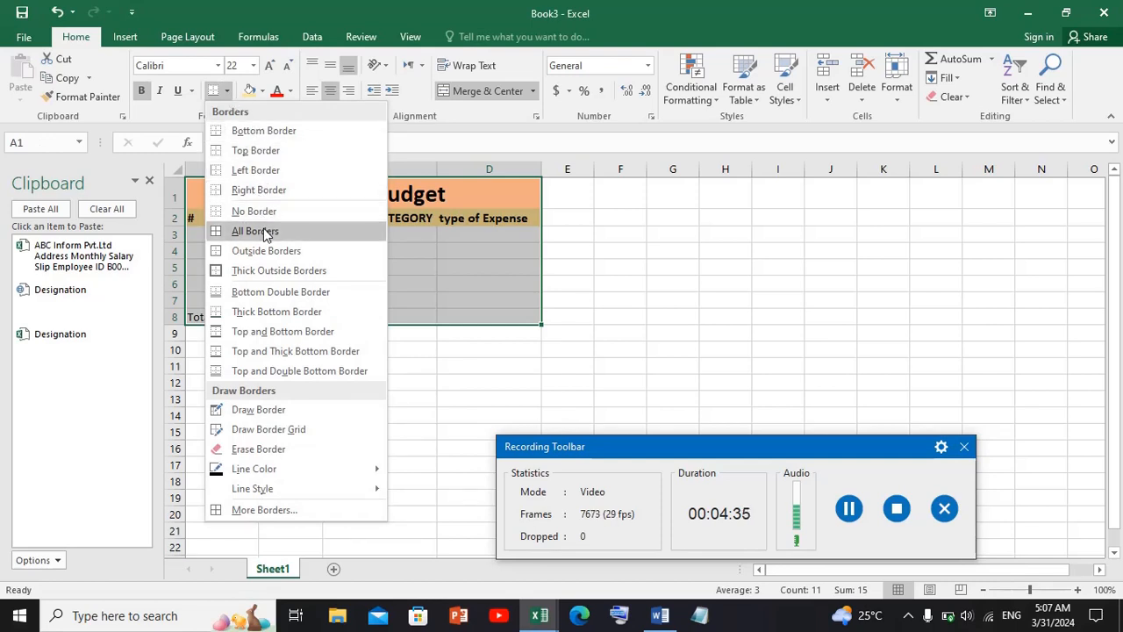
left_click(263, 231)
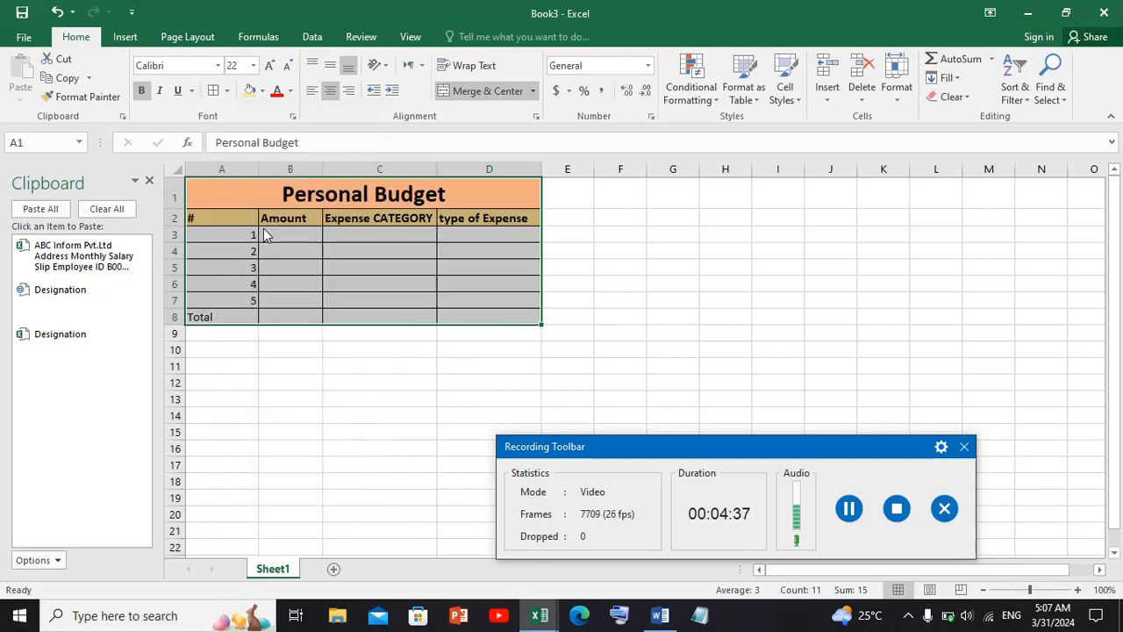
left_click(369, 379)
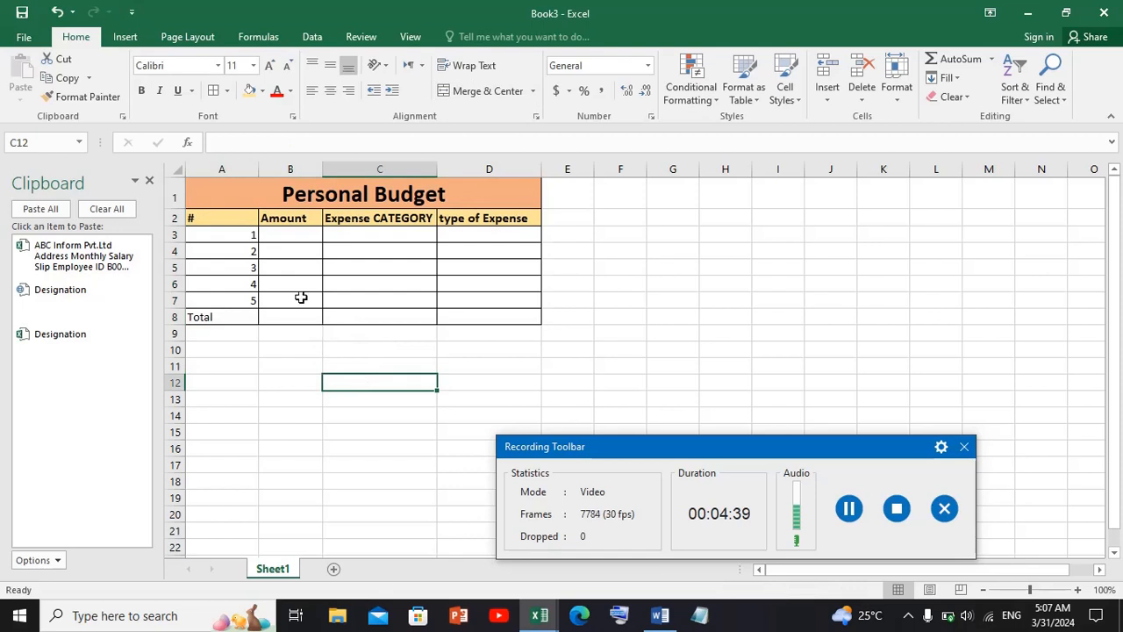
Step: Fill the table body, cells A3:D8, with a light gray theme color
left_click_drag(211, 232, 498, 309)
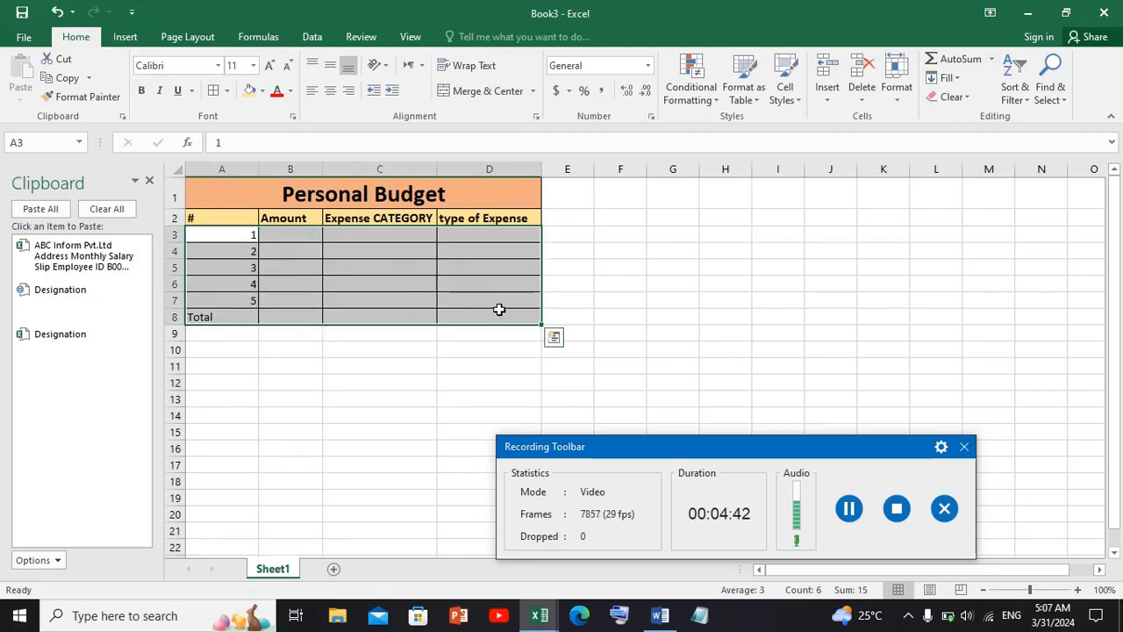
left_click(263, 90)
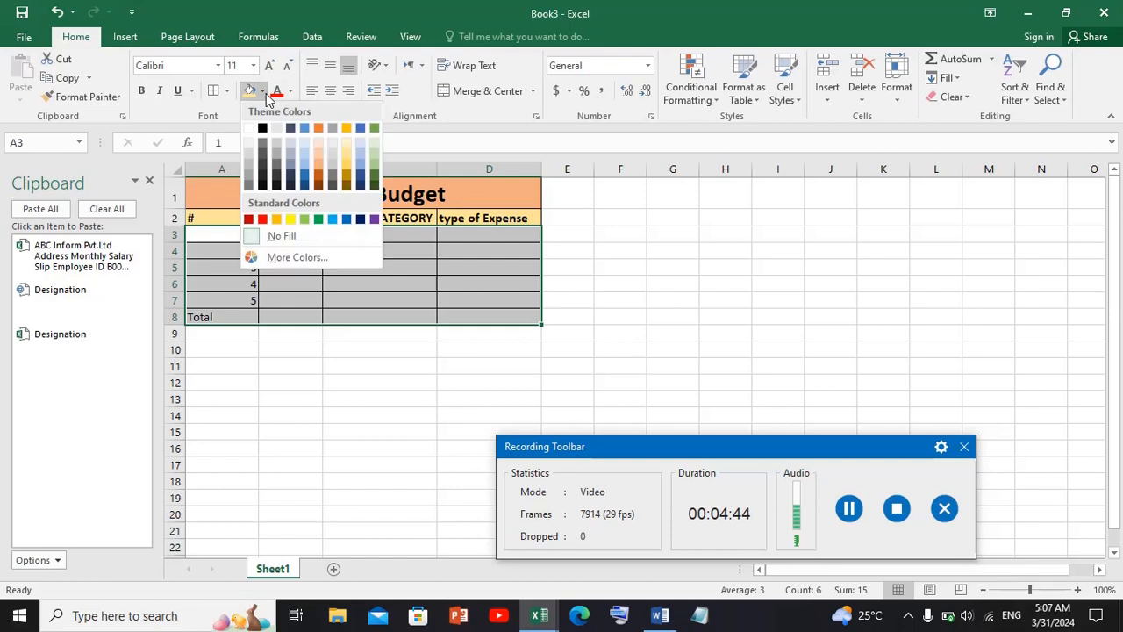
left_click(251, 161)
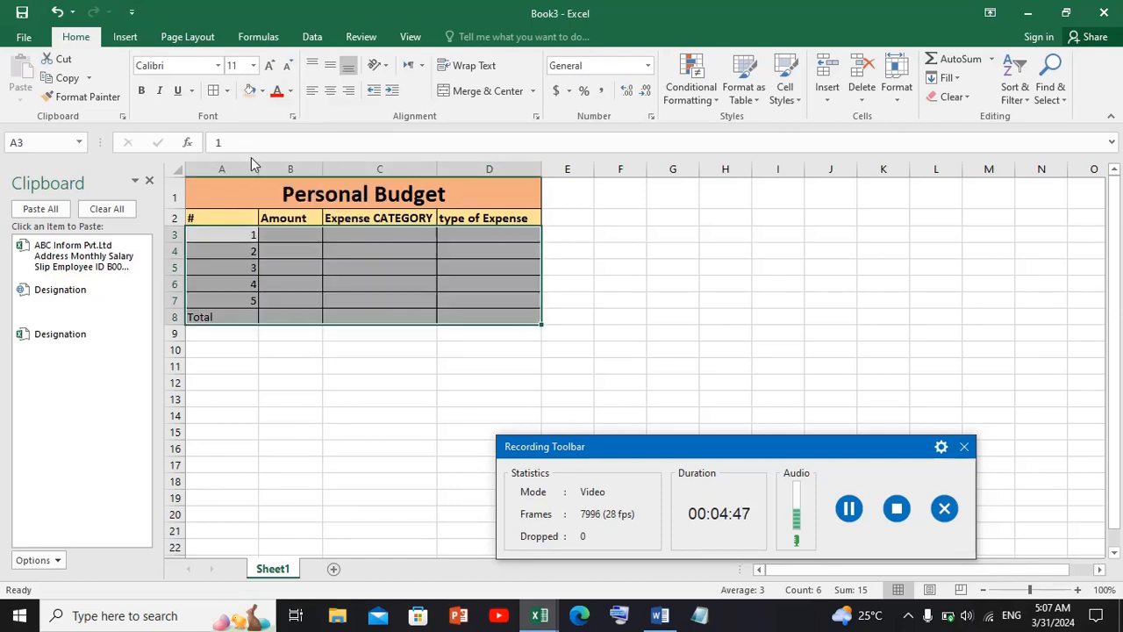
left_click(292, 235)
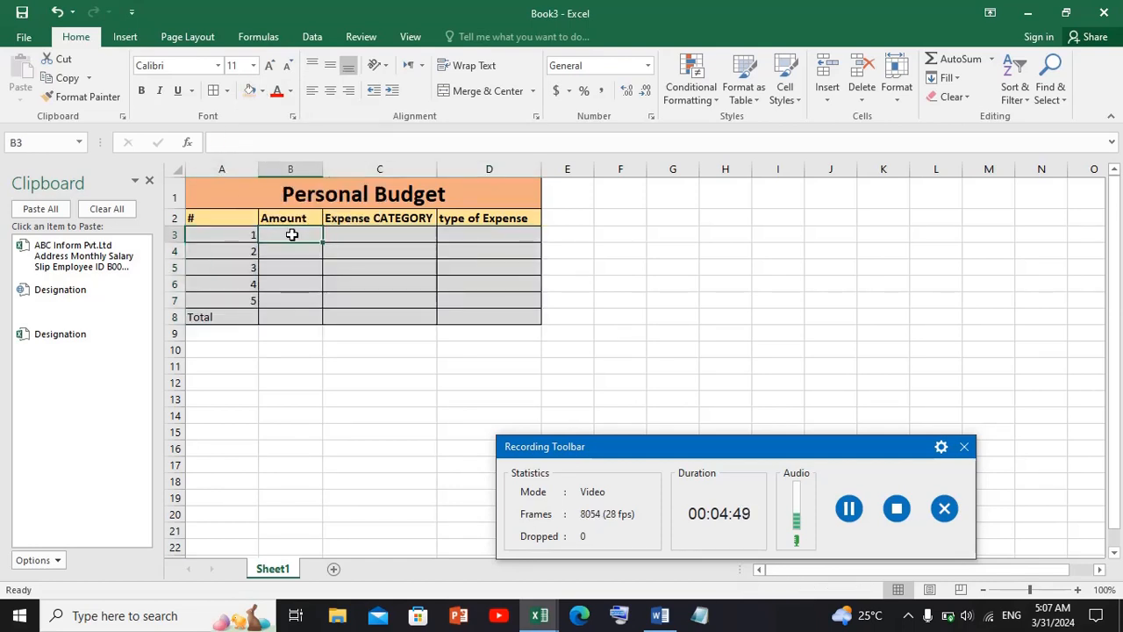
Step: Fill the Total row, cells A8:D8, with the same light gold as the column headings
left_click_drag(226, 317, 506, 318)
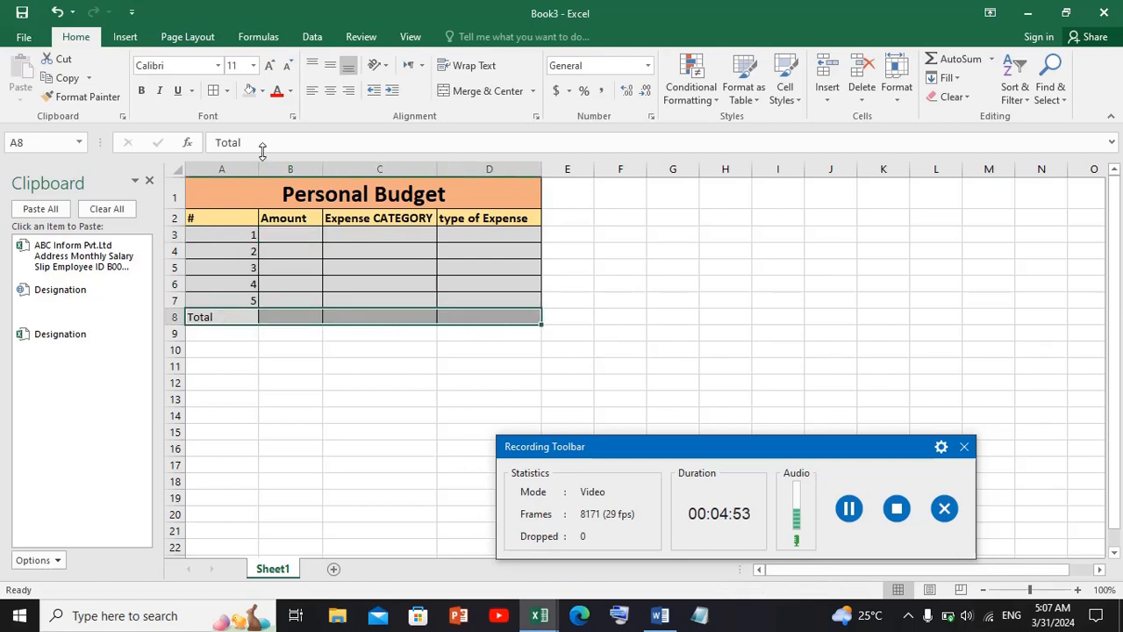
left_click(261, 91)
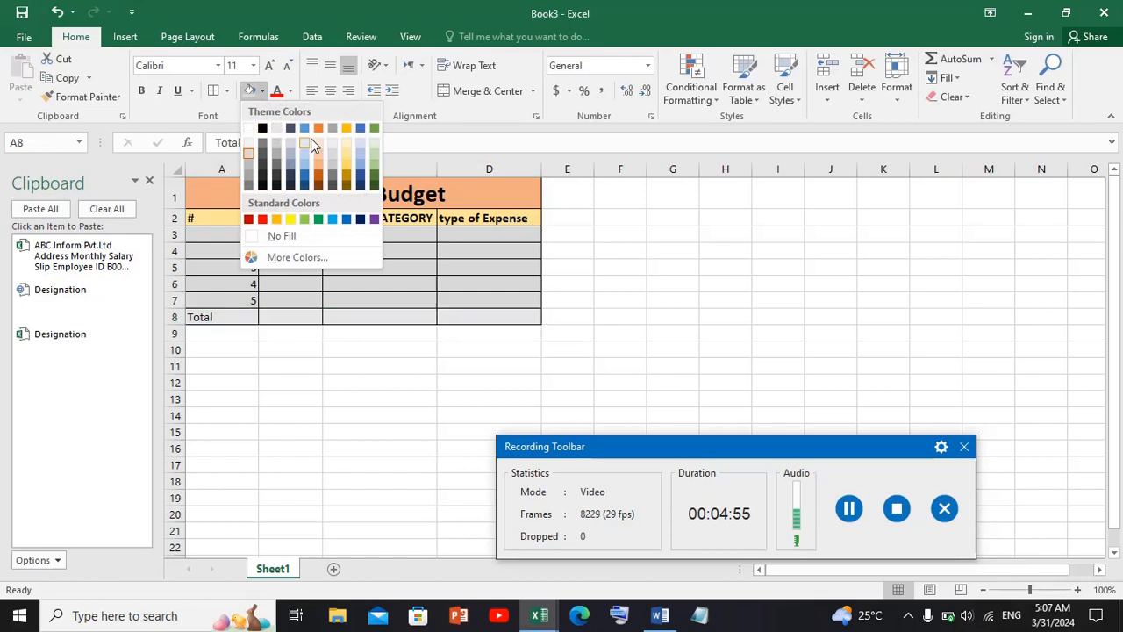
left_click(346, 153)
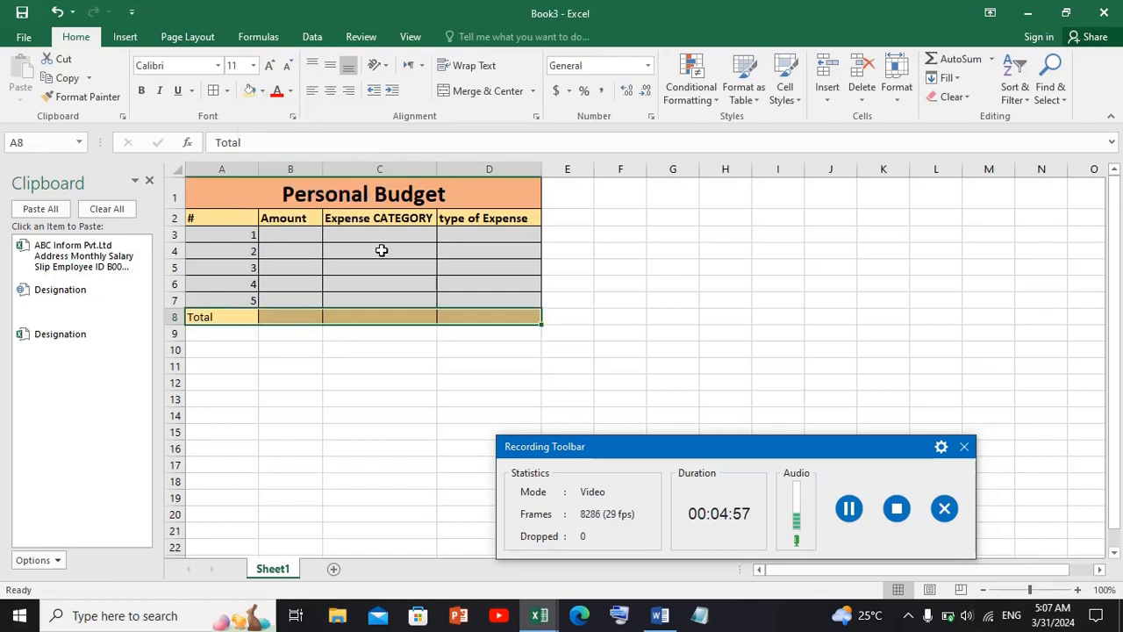
Step: Enter the amounts 400, 200, 500, 4500 and 2500 in cells B3 to B7 of the Amount column
left_click(298, 253)
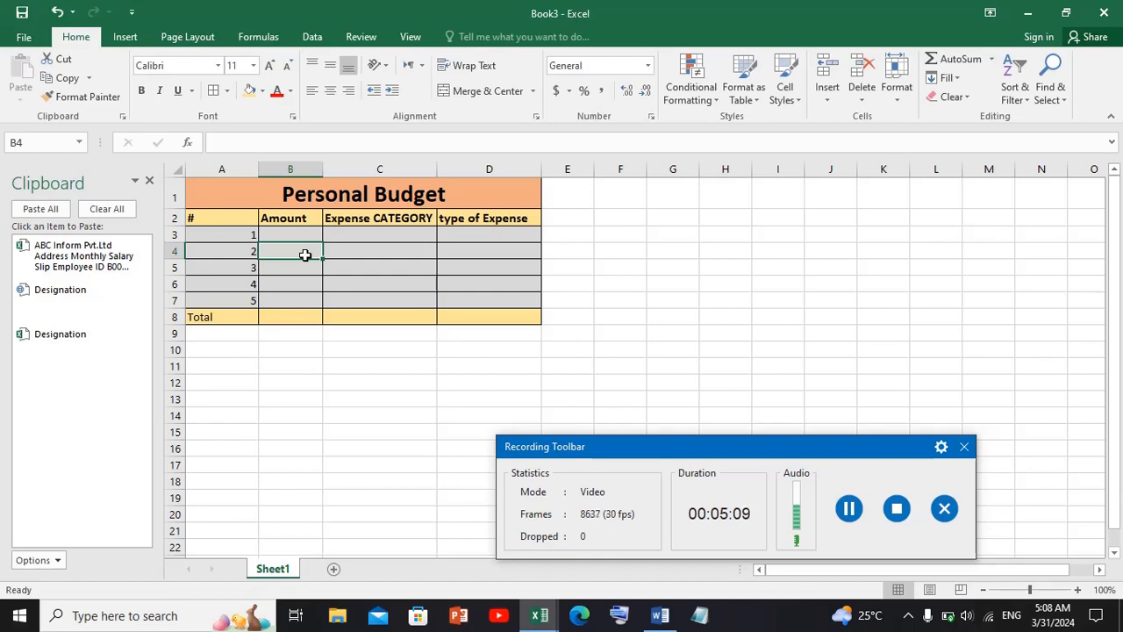
left_click(292, 230)
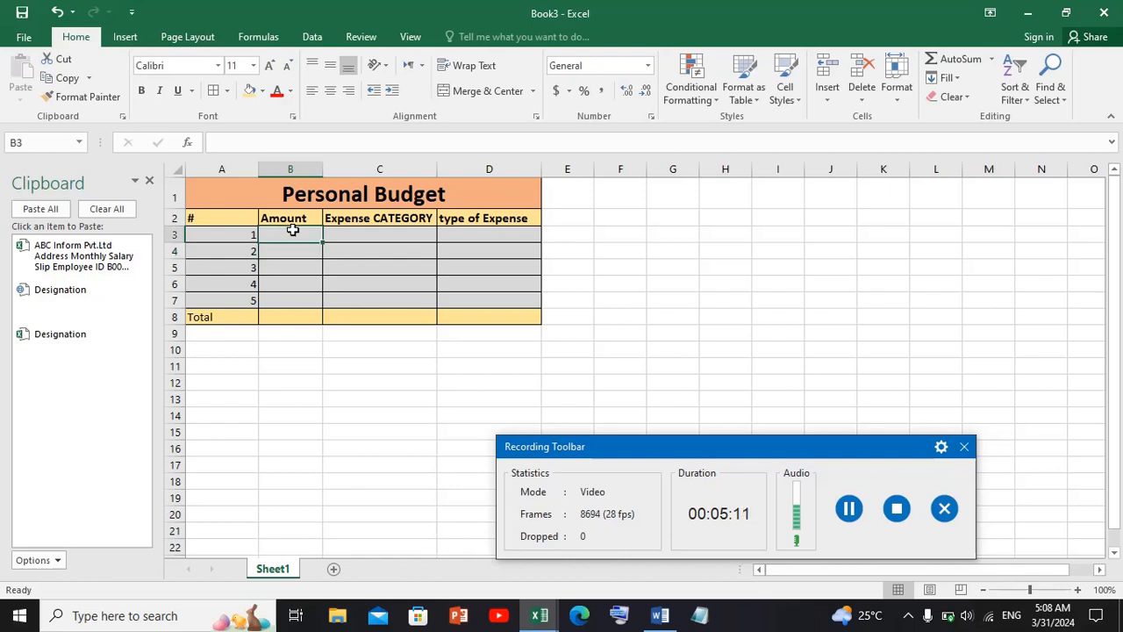
type("400")
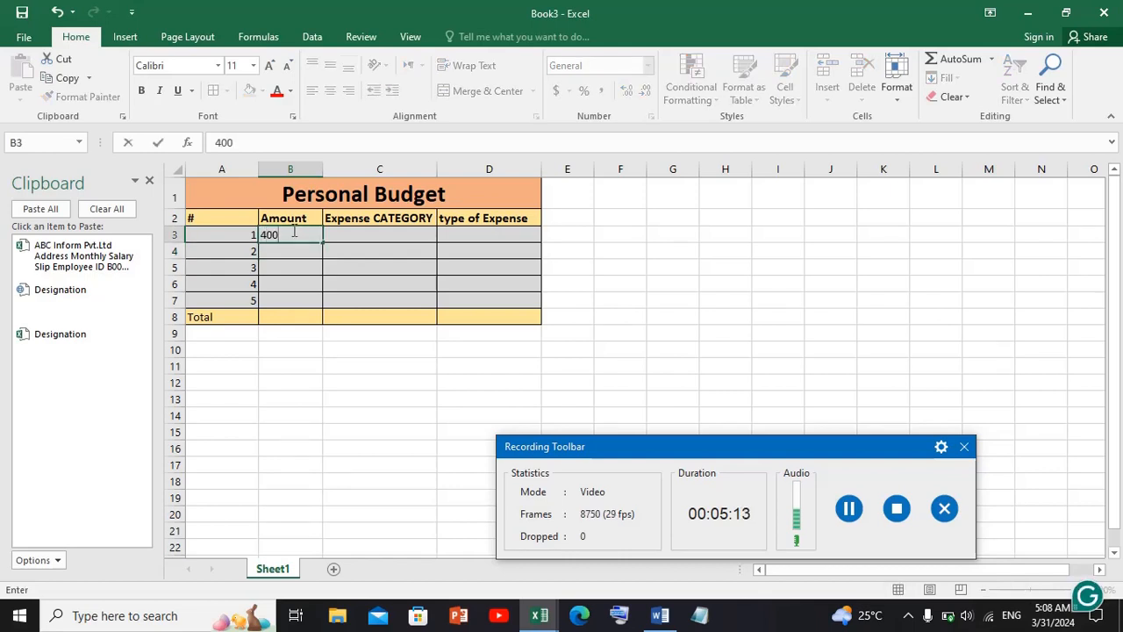
key("Return")
type("200")
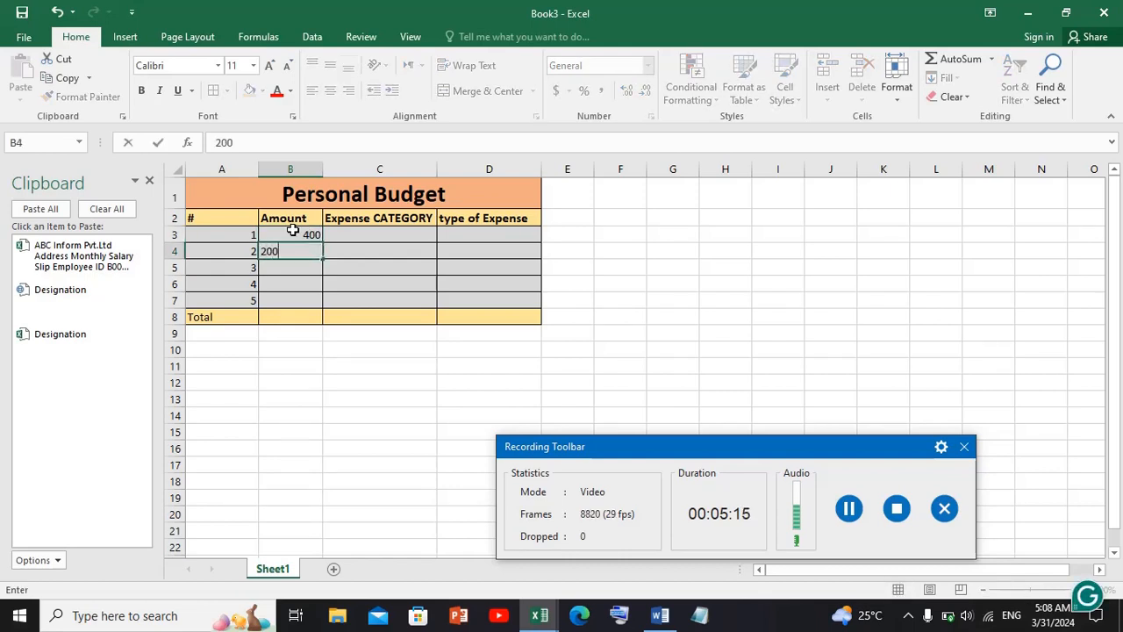
key("Return")
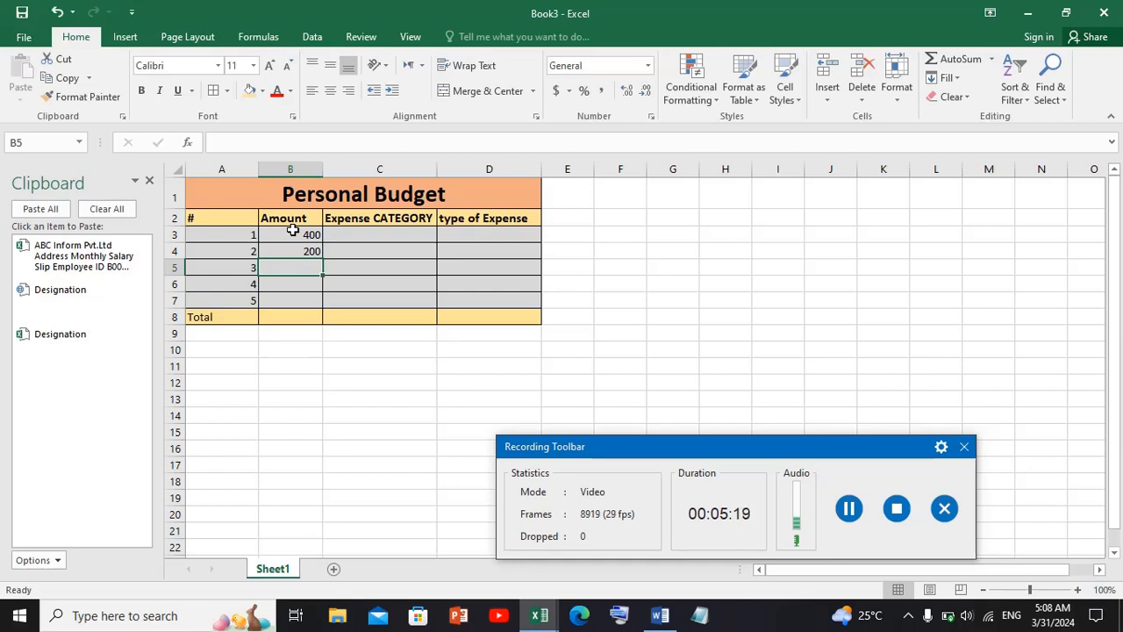
type("500")
key("Return")
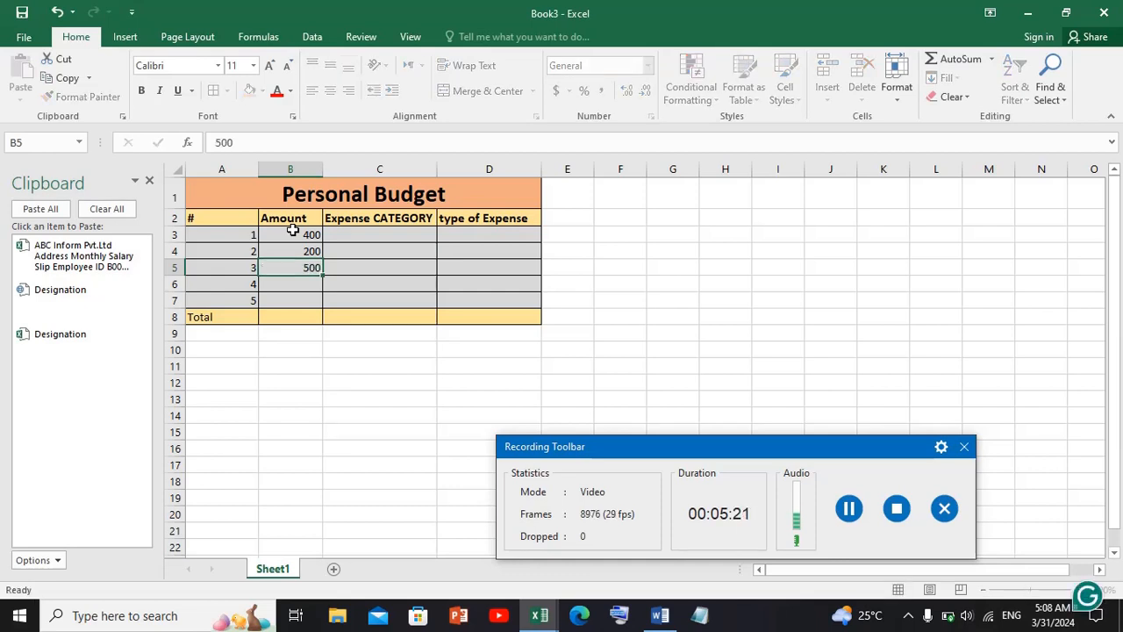
type("4500")
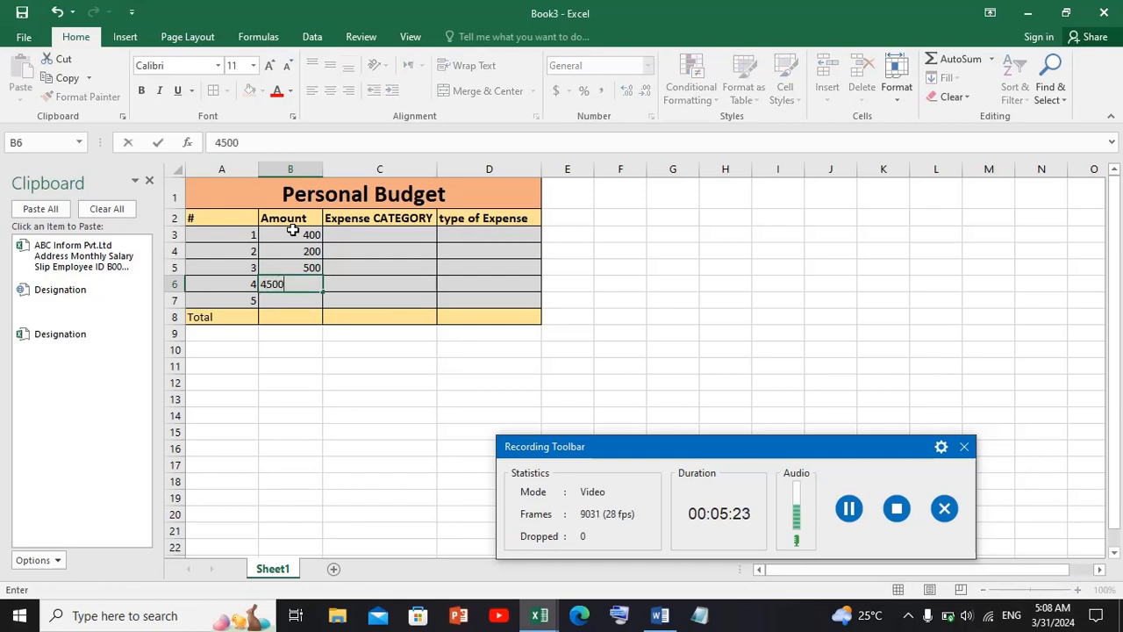
key("Return")
type("2500")
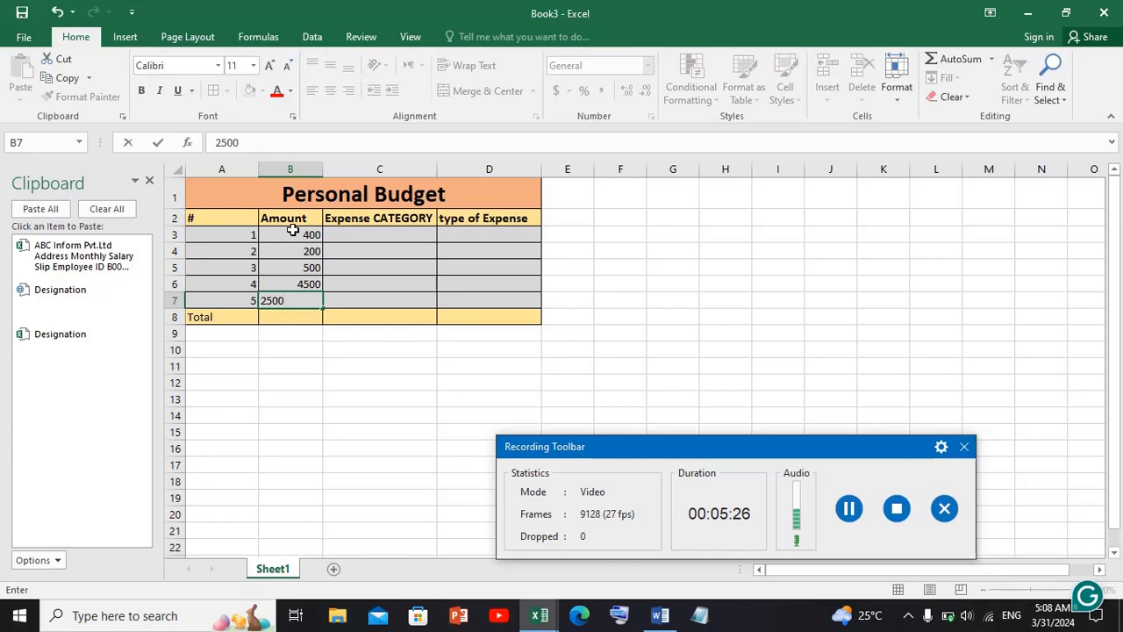
key("Tab")
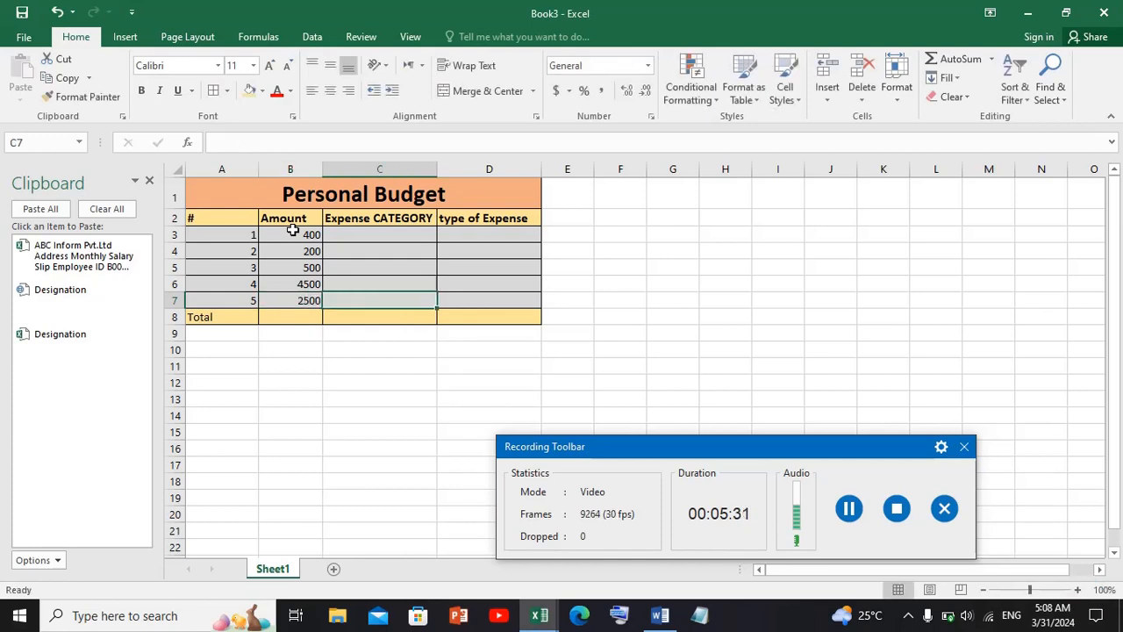
Step: Enter the expense categories Housing and Transportation in cells C3 and C4
left_click(361, 231)
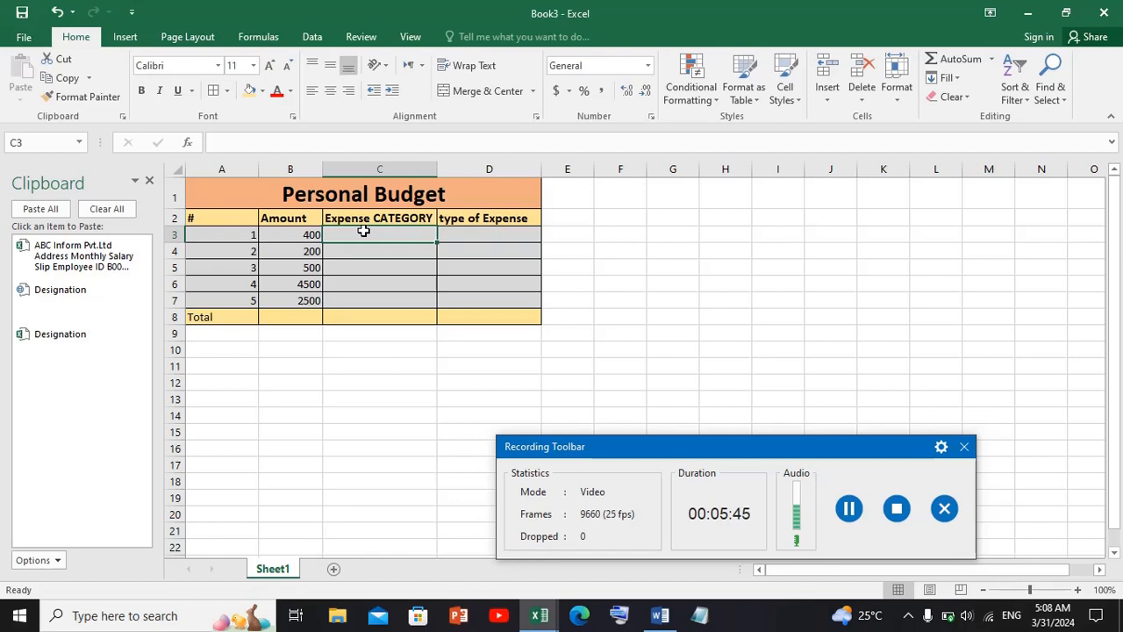
type("Housing")
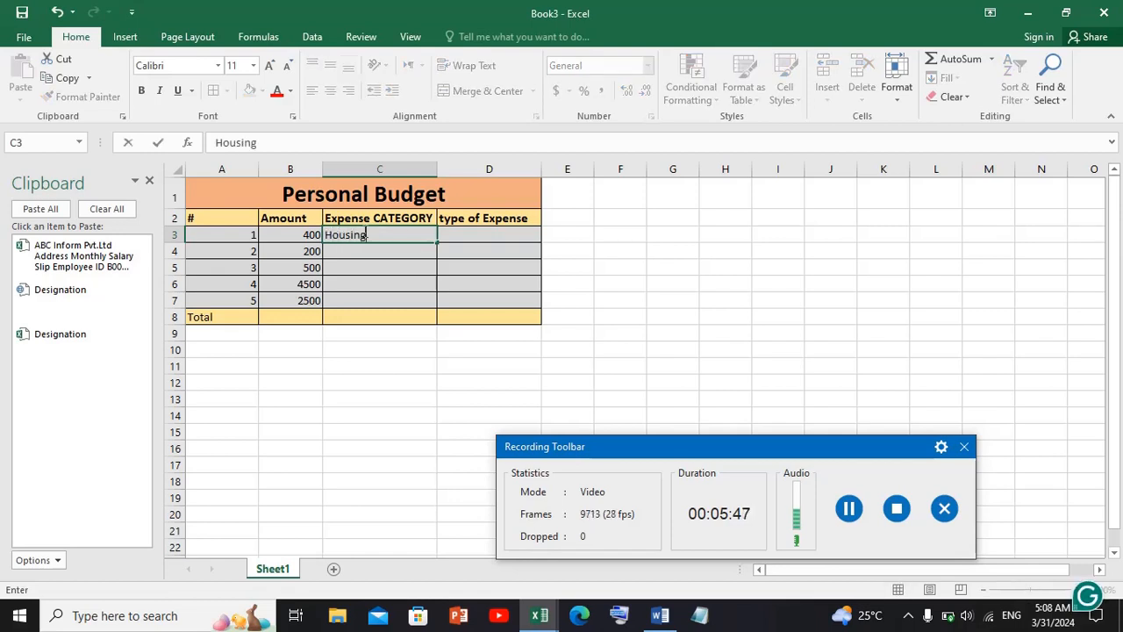
key("Return")
type("T")
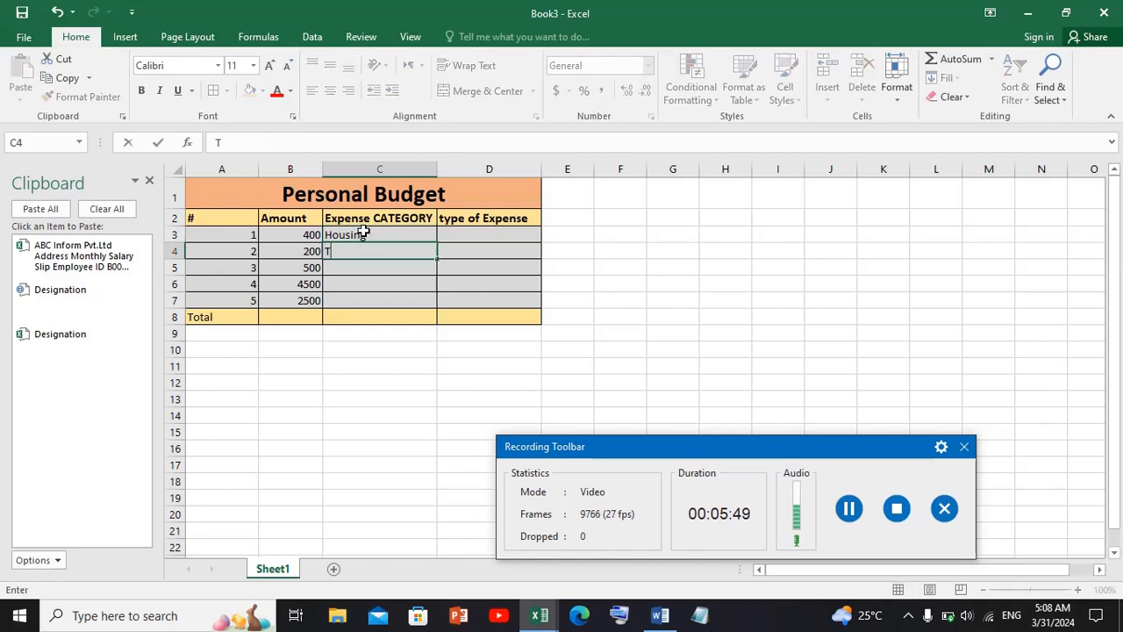
type("ranspor")
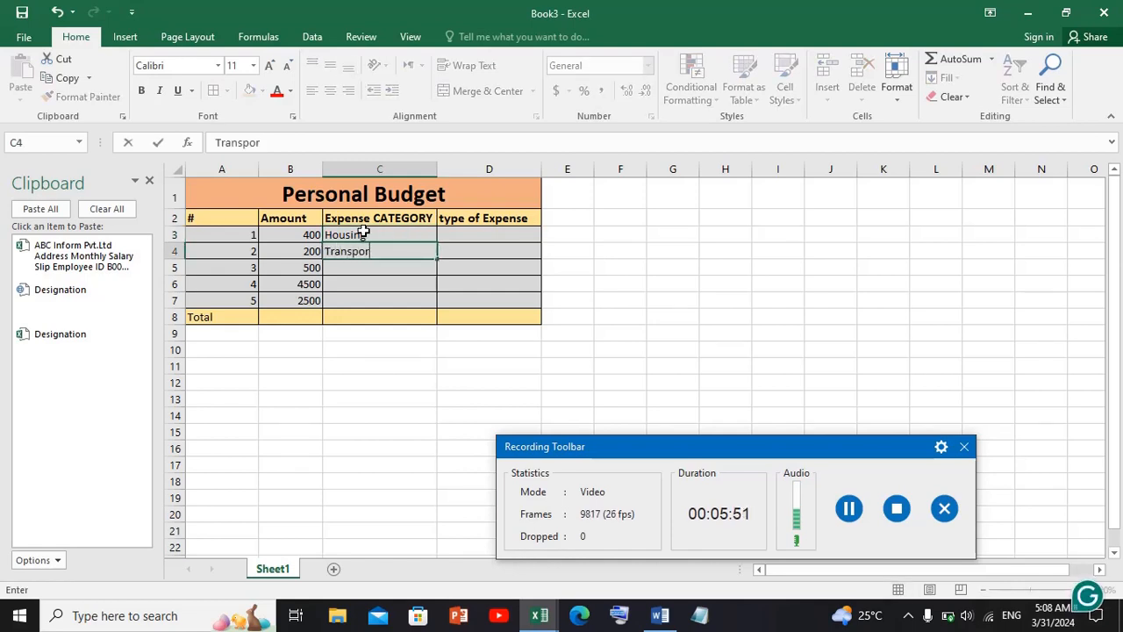
type("tation")
key("Return")
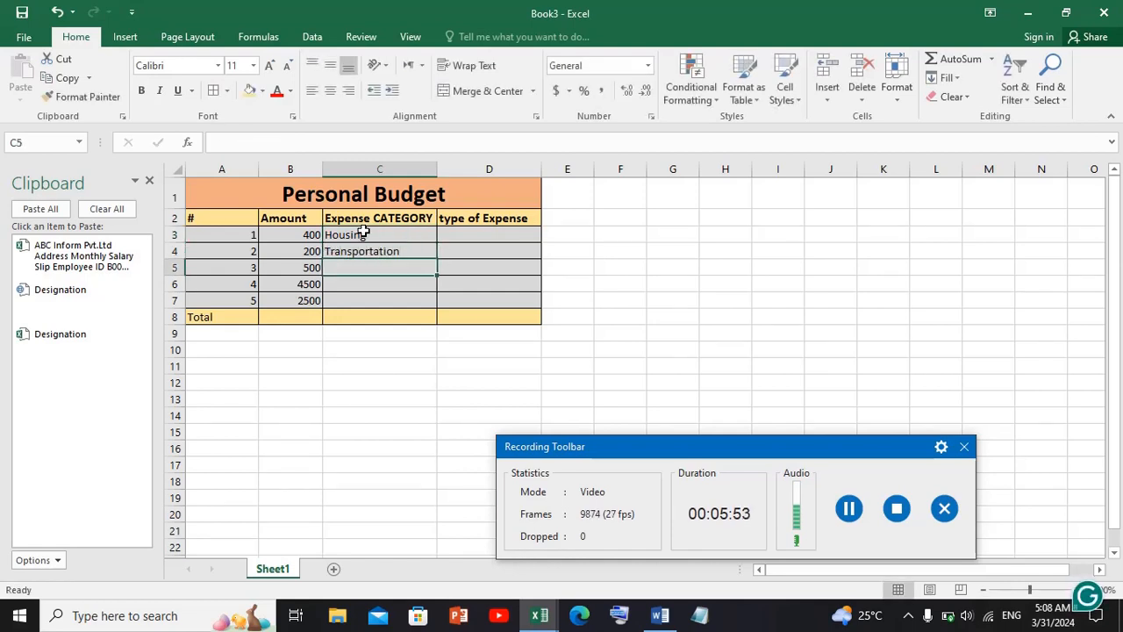
Step: Enter the expense categories Education, Food and Utilities in cells C5 to C7
type("Education")
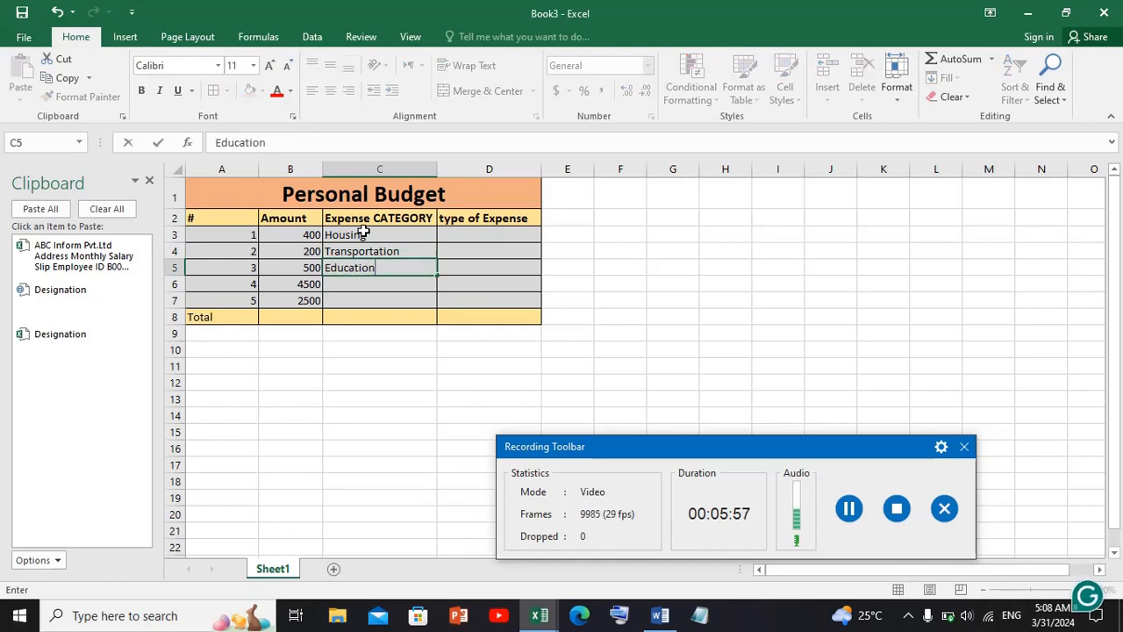
key("Return")
type("Food")
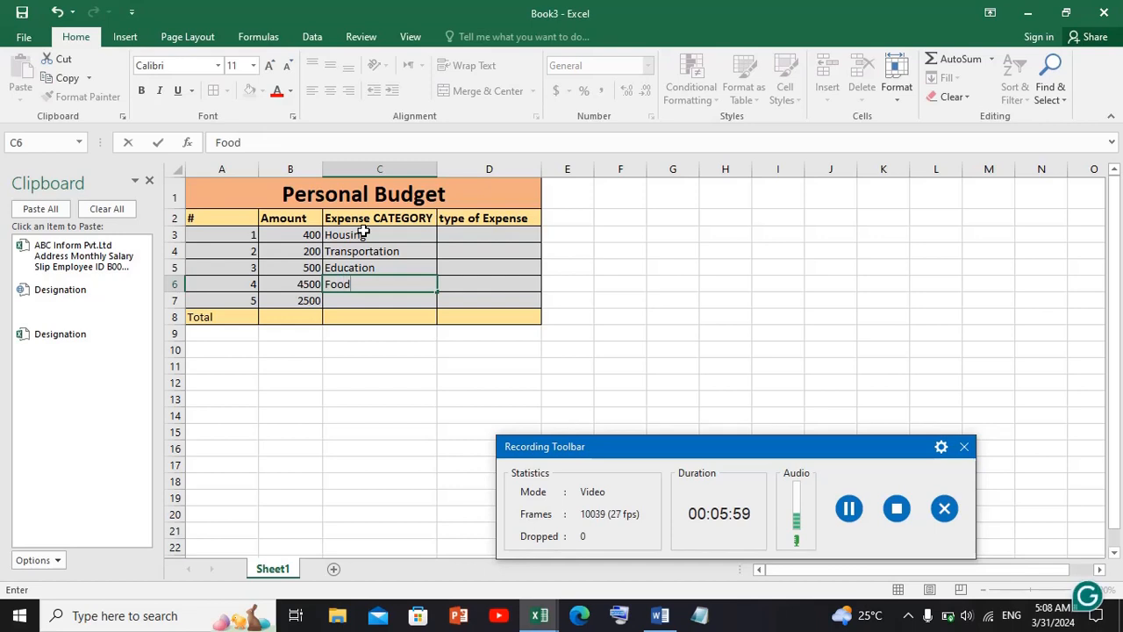
key("Return")
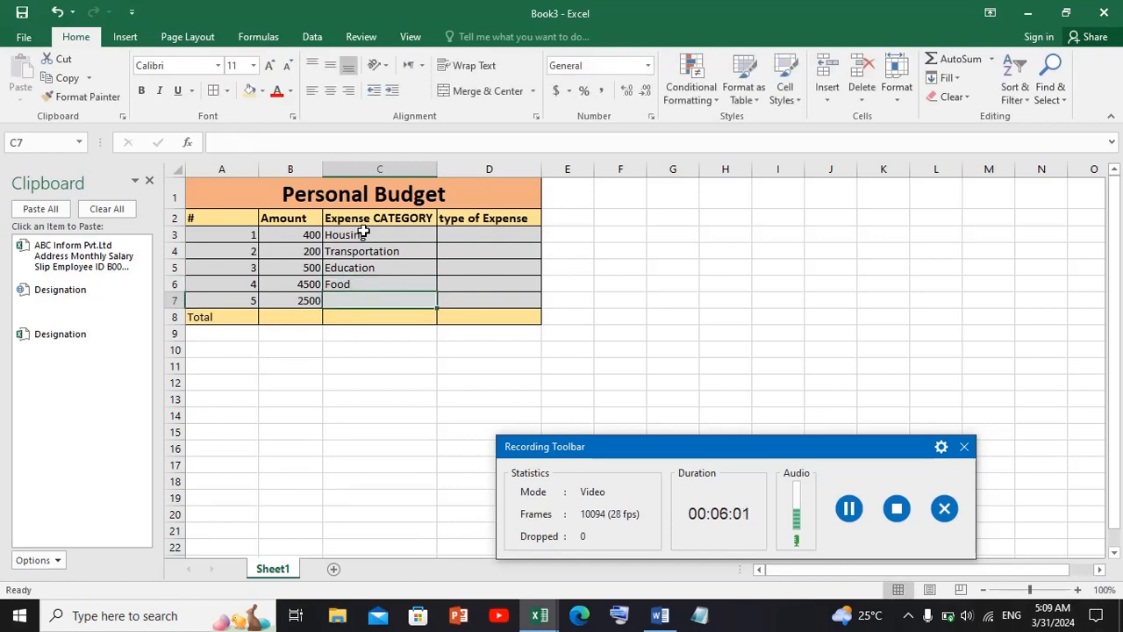
type("Util")
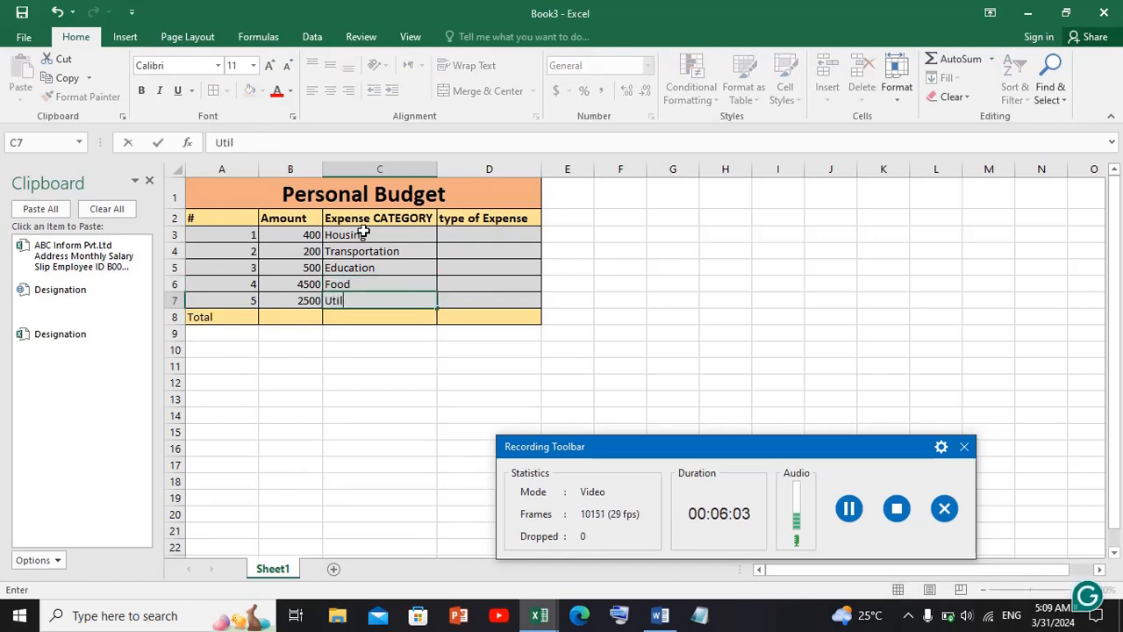
type("ities")
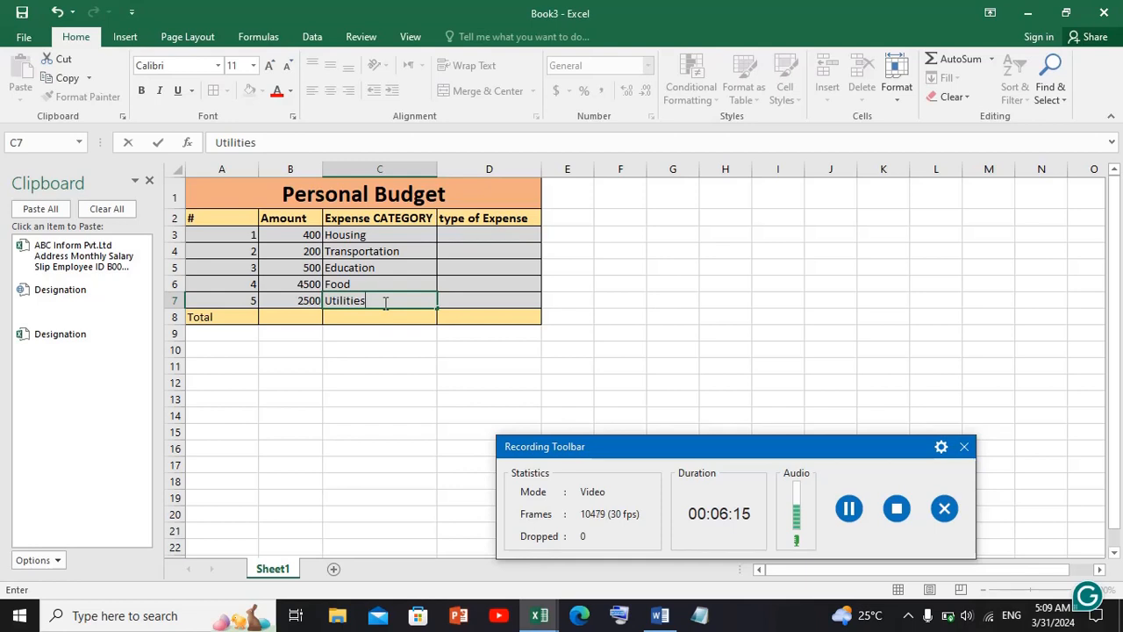
Step: Enter Rent for Housing and Bills for Transportation in the type of Expense column, cells D3 and D4
left_click(466, 232)
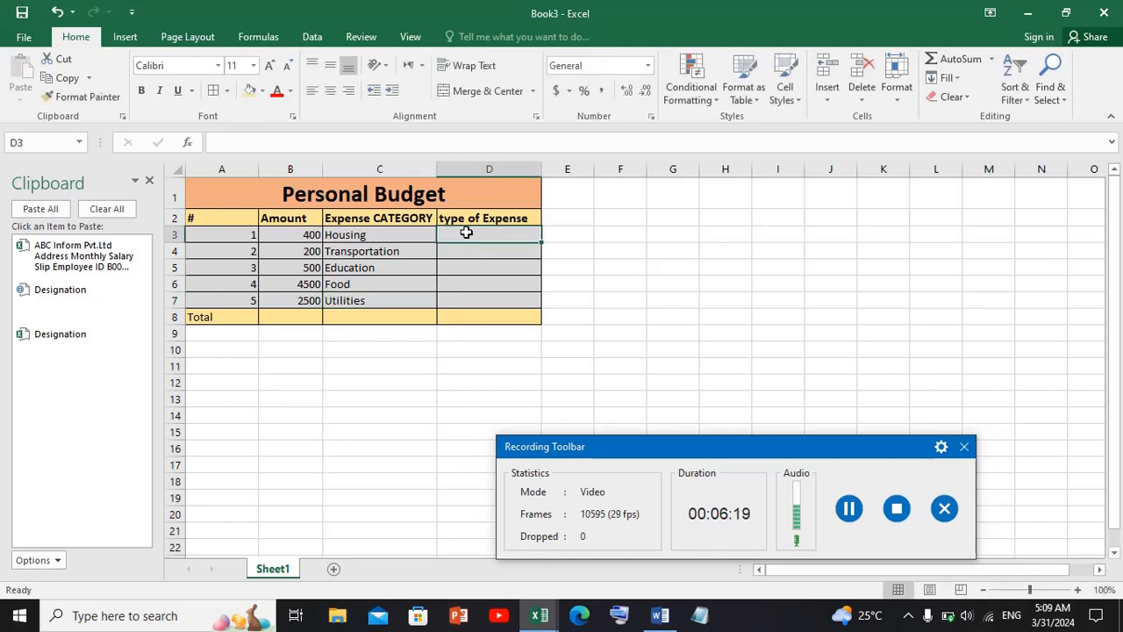
type("Ren")
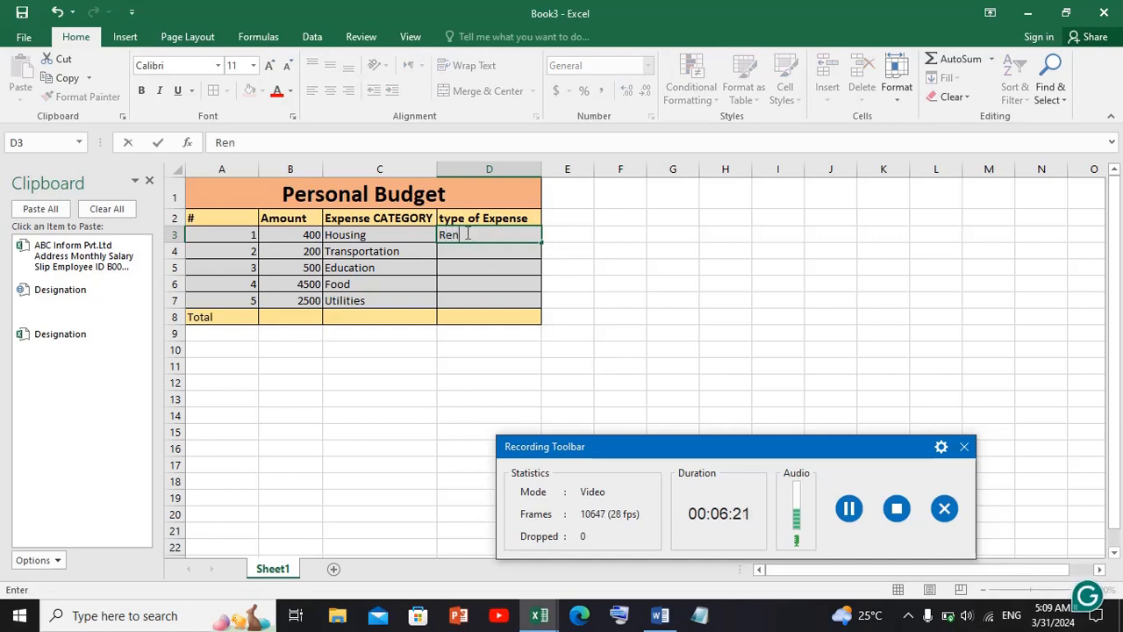
type("t")
key("Return")
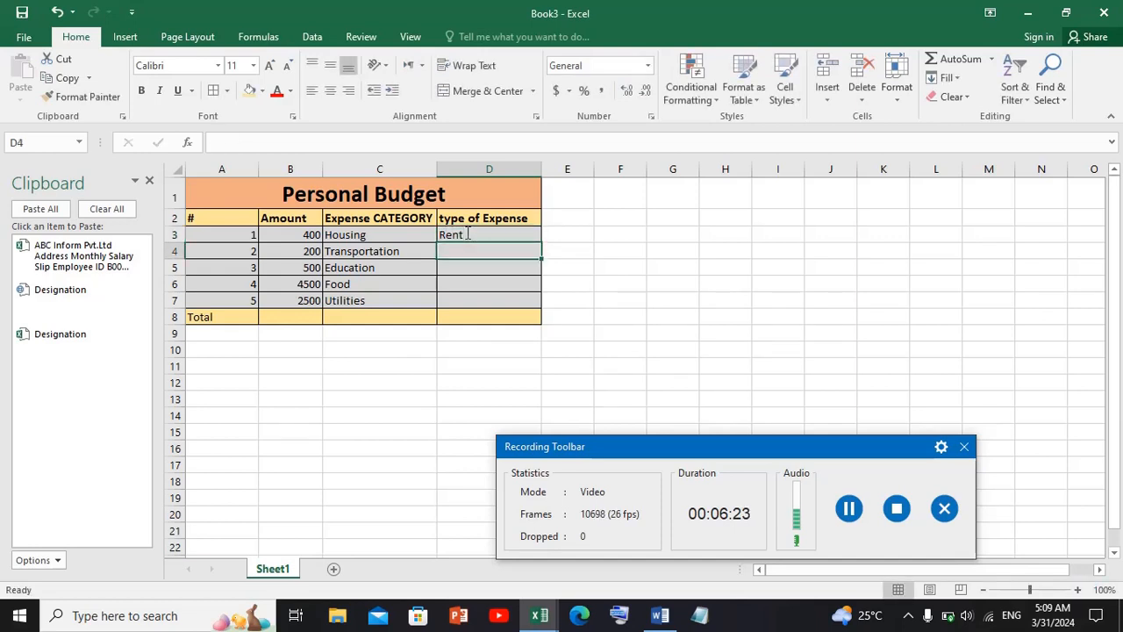
key("Right")
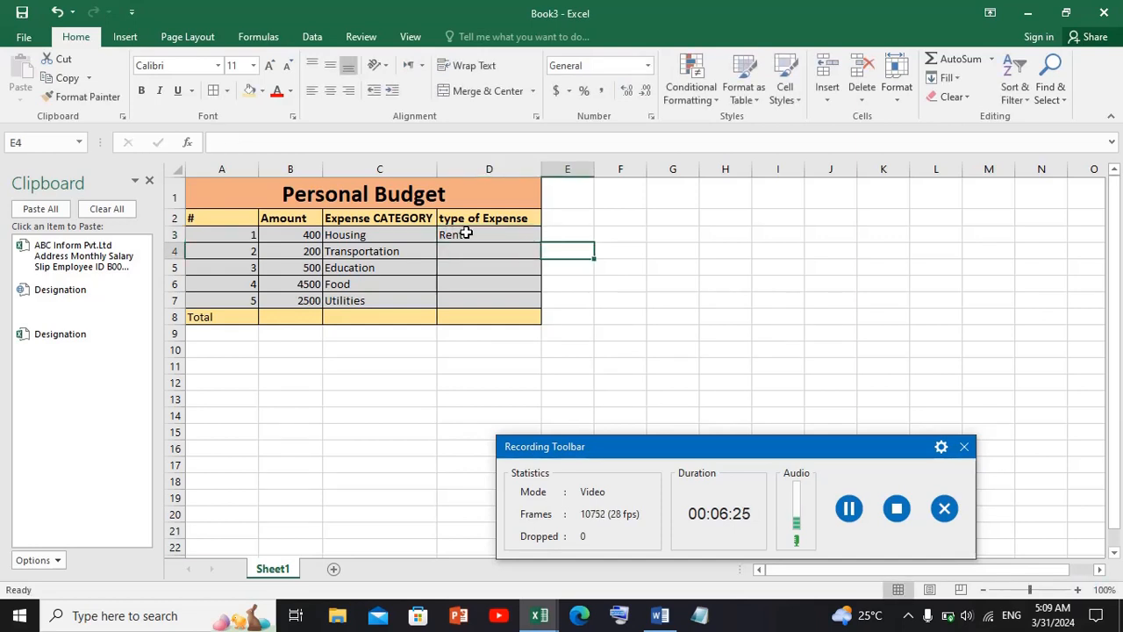
left_click(465, 248)
type("B")
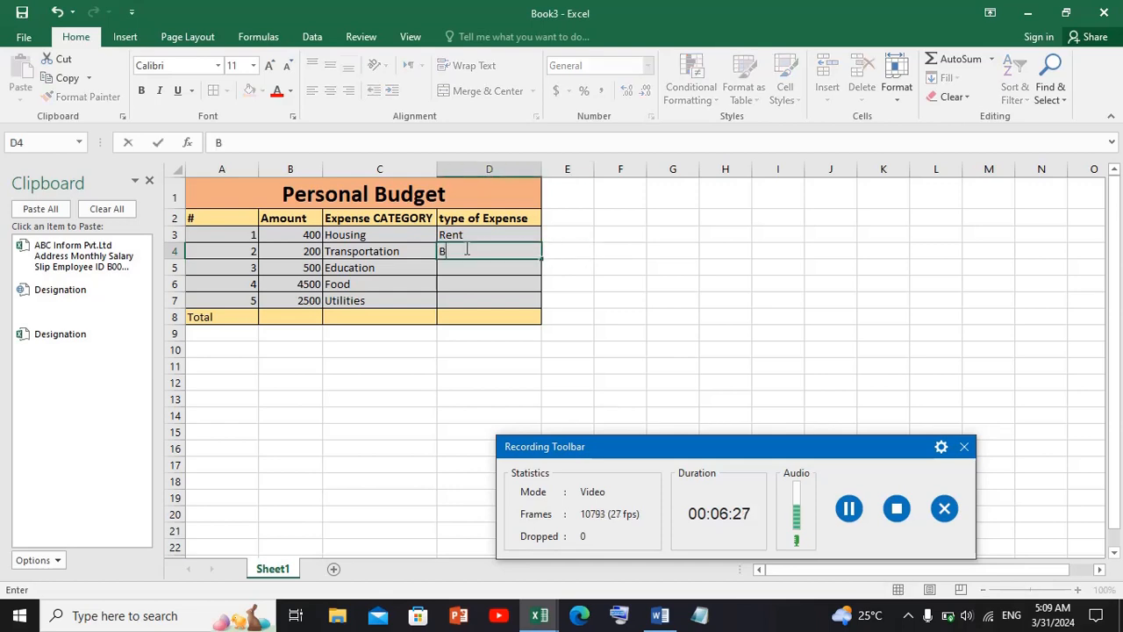
type("ills")
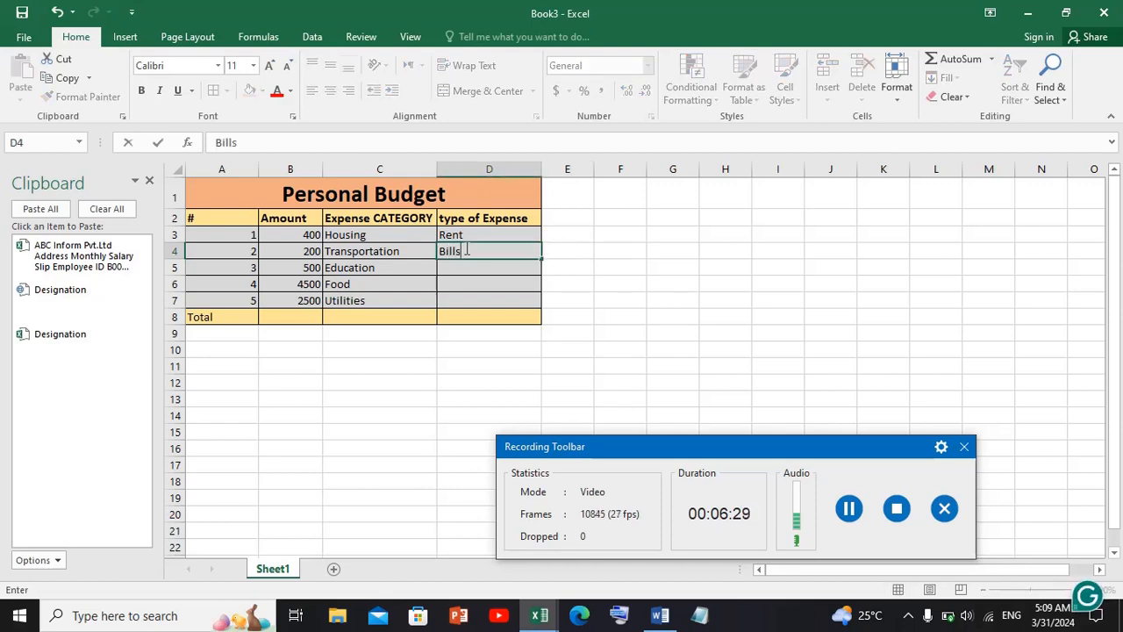
key("ctrl+Return")
key("Return")
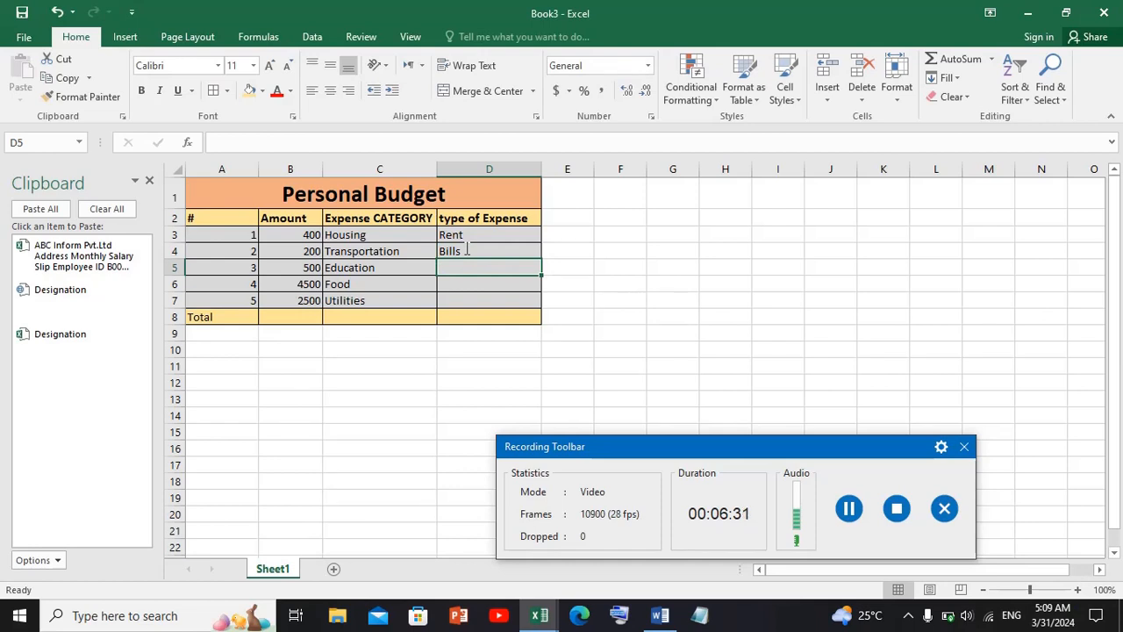
Step: Enter Bills, Grocery and Electricity as the types of expense for Education, Food and Utilities in cells D5 to D7
type("Bills")
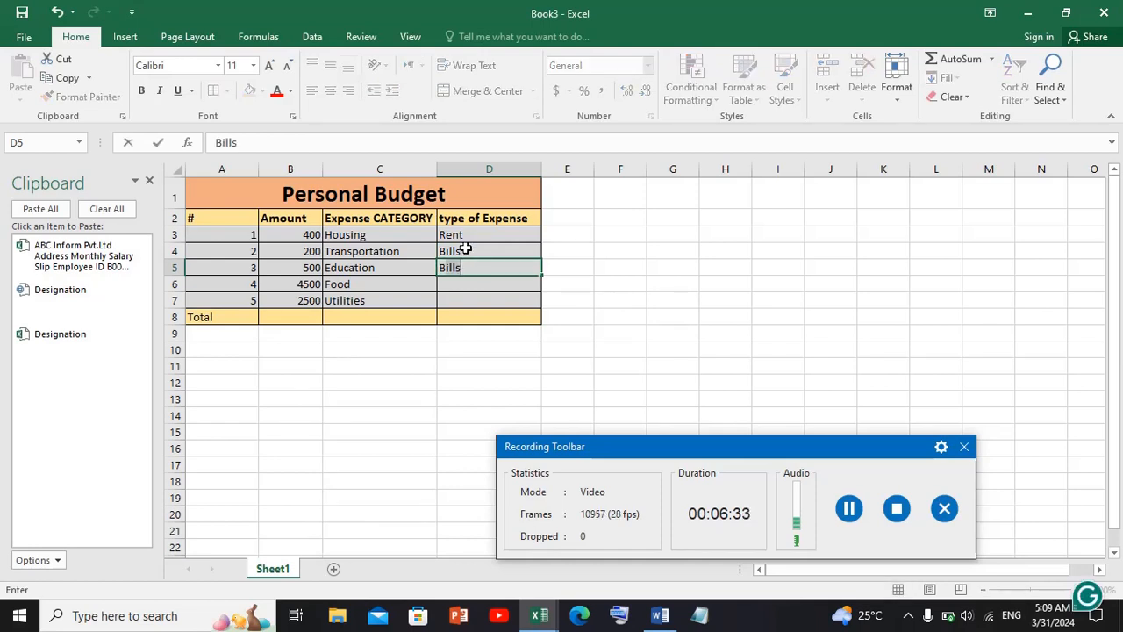
key("Return")
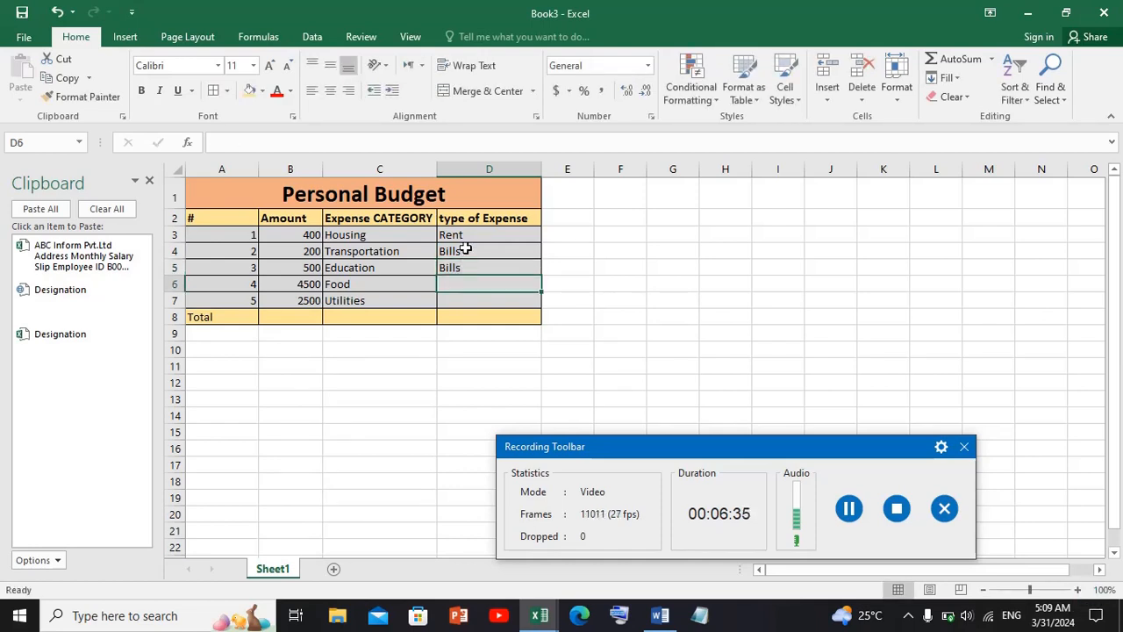
type("Grocery")
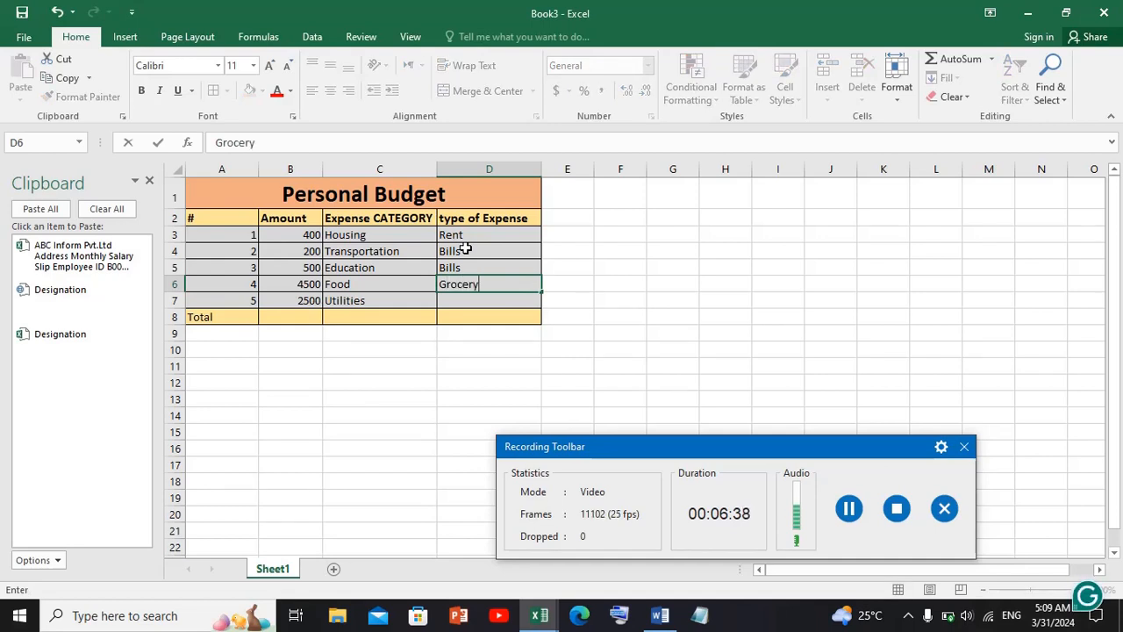
key("Return")
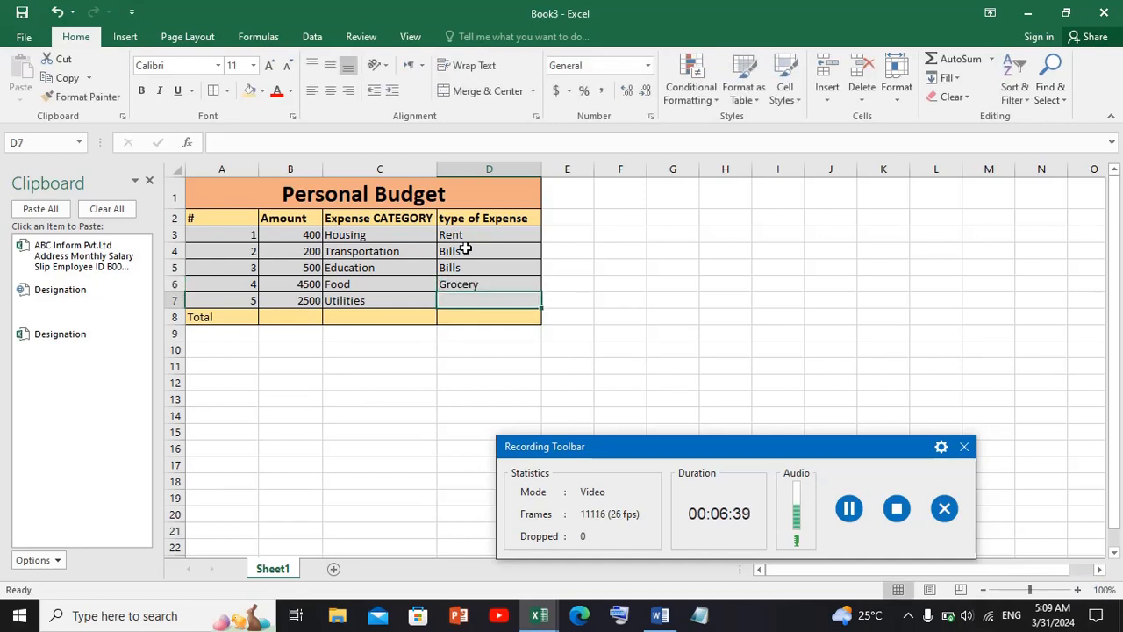
type("Elec")
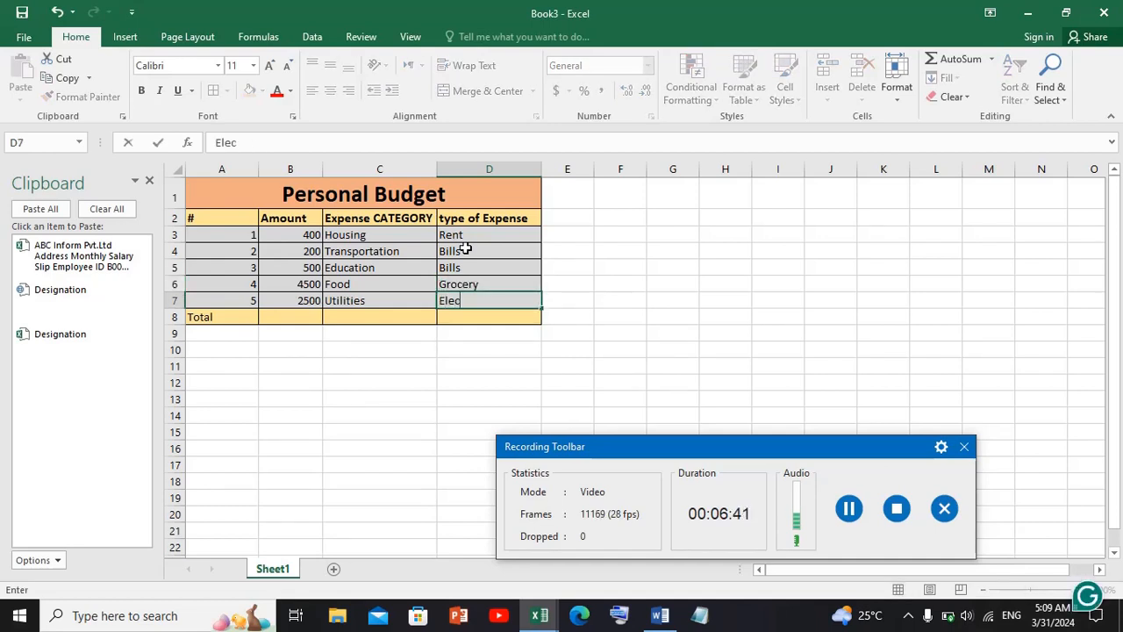
type("tricity")
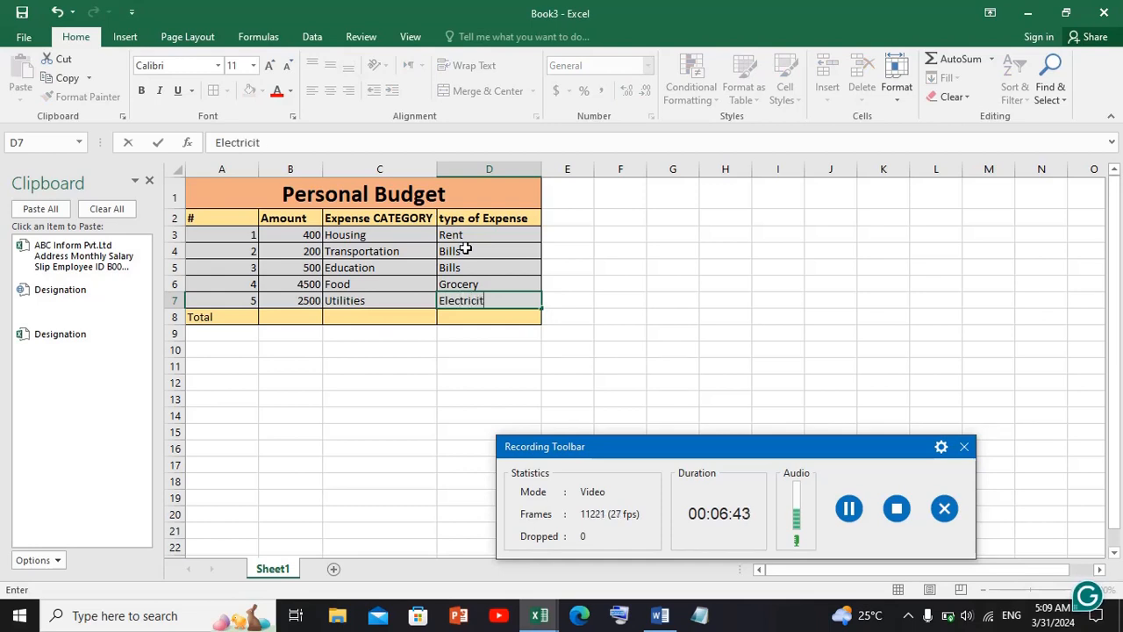
Step: Total the amounts in B3:B7 with AutoSum in cell B8 of the Total row
left_click(288, 318)
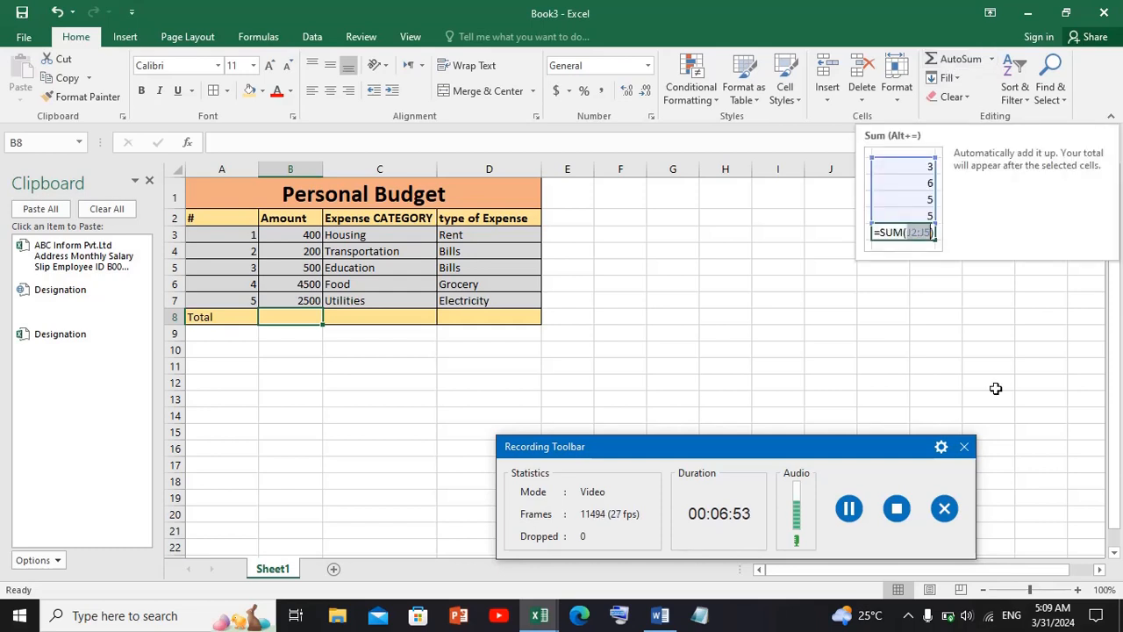
left_click(963, 63)
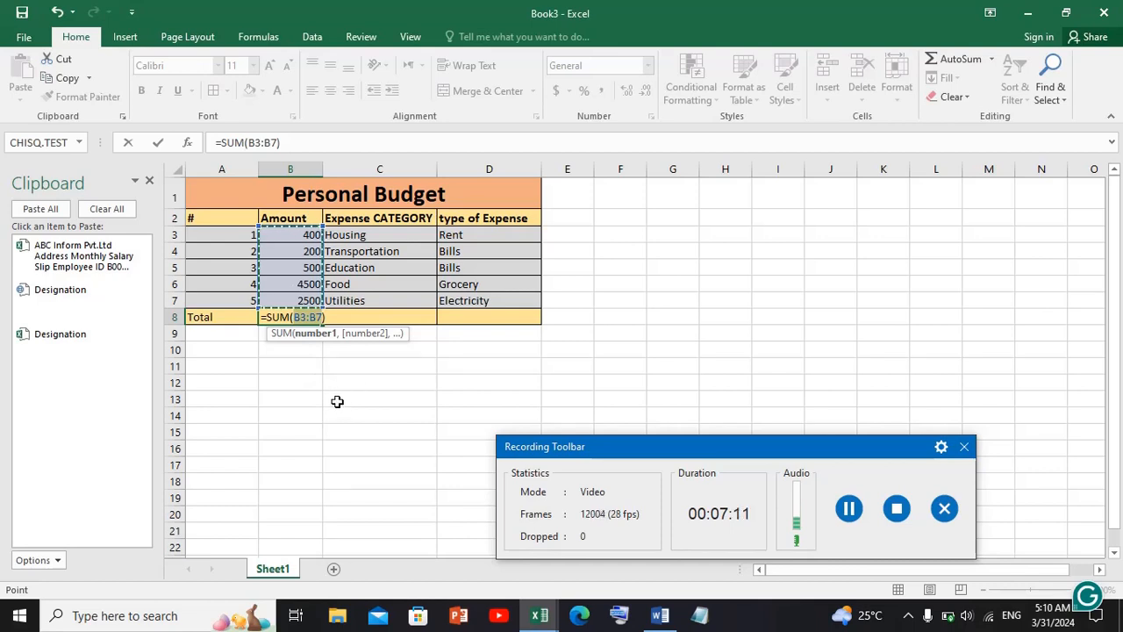
key("Return")
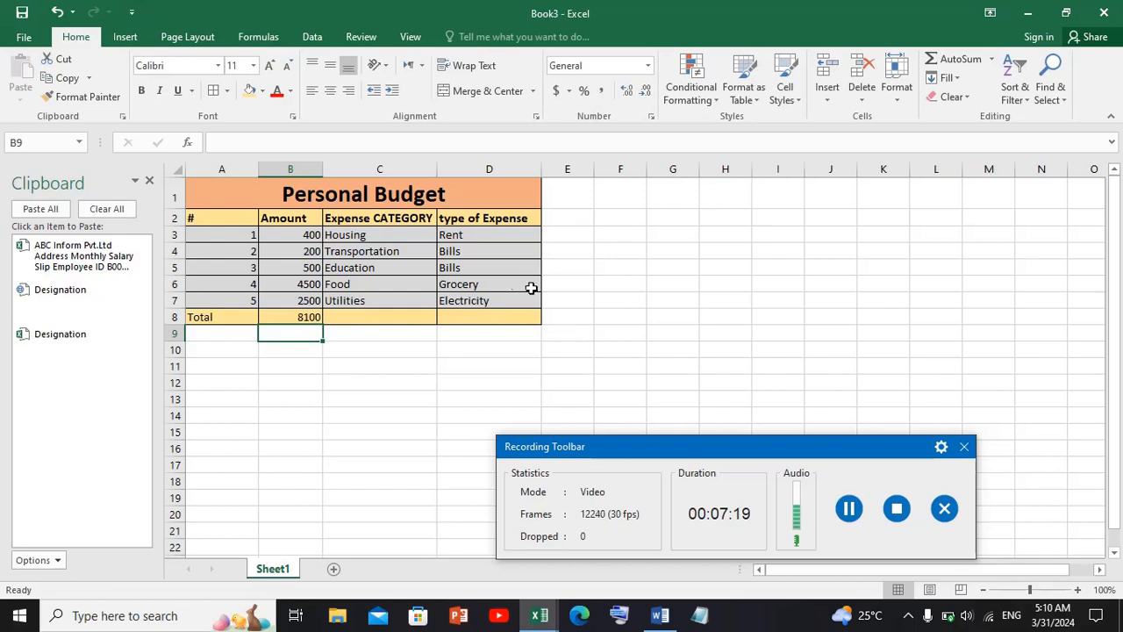
left_click(403, 340)
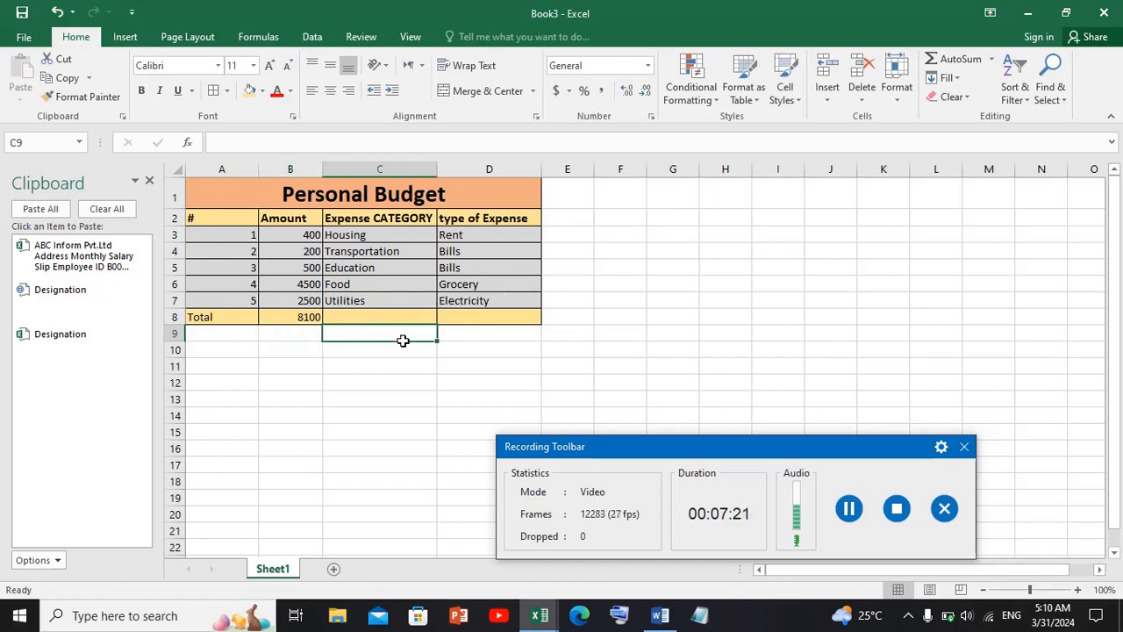
left_click(312, 349)
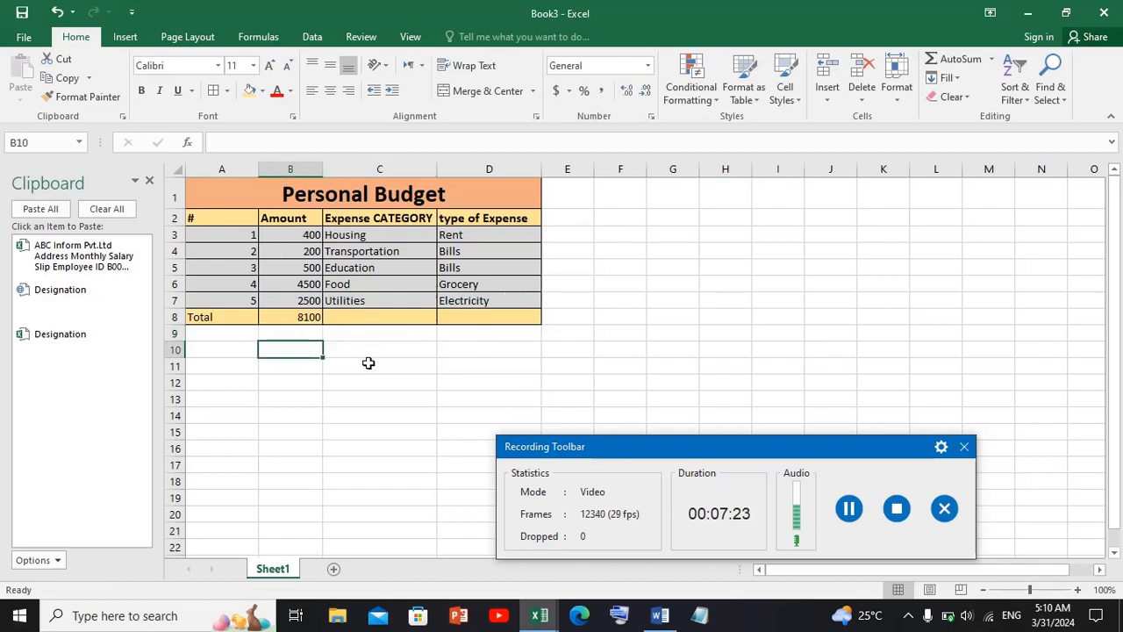
left_click(403, 400)
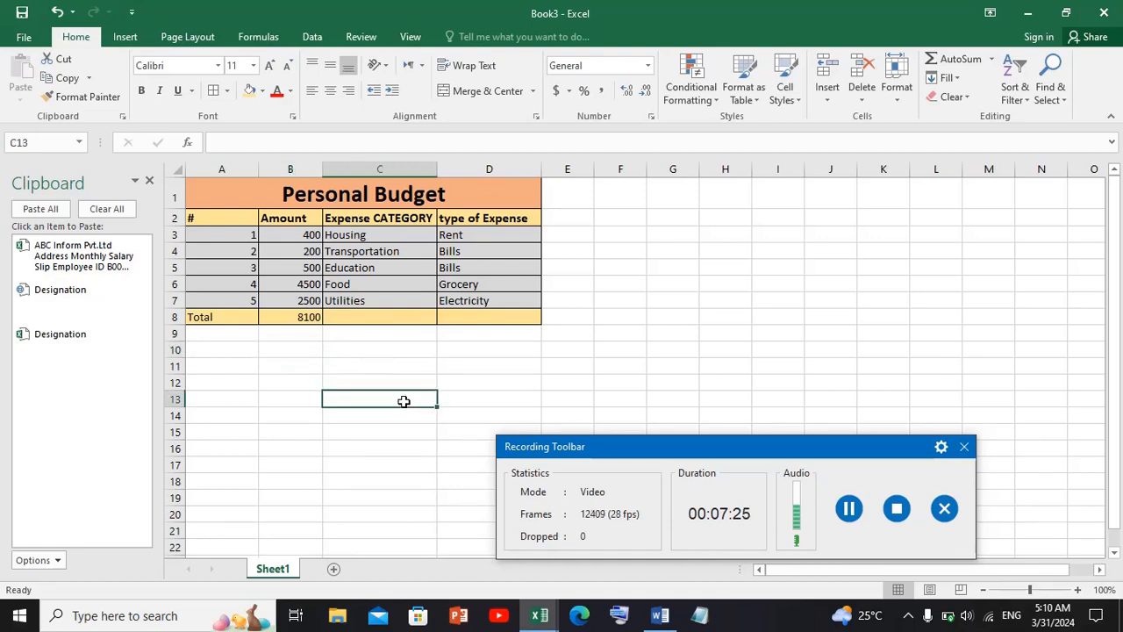